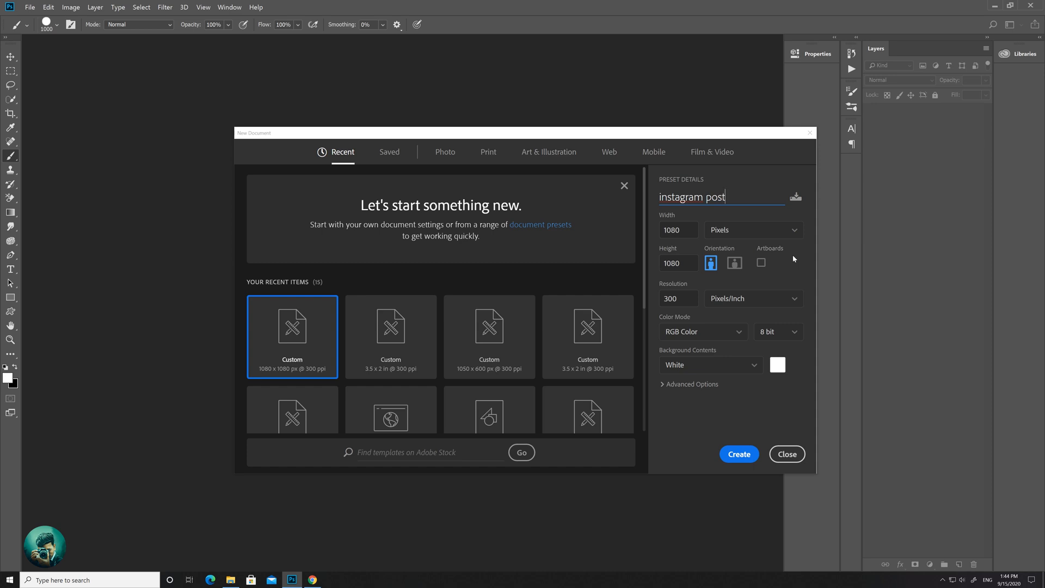
Create a 1080 x 1080 pixel document named "instagram post" at 300 pixels/inch, RGB color, with a white background
{"action": "key", "text": "Tab"}
{"action": "key", "text": "Tab"}
{"action": "key", "text": "Tab"}
{"action": "left_click", "coordinate": [739, 453]}
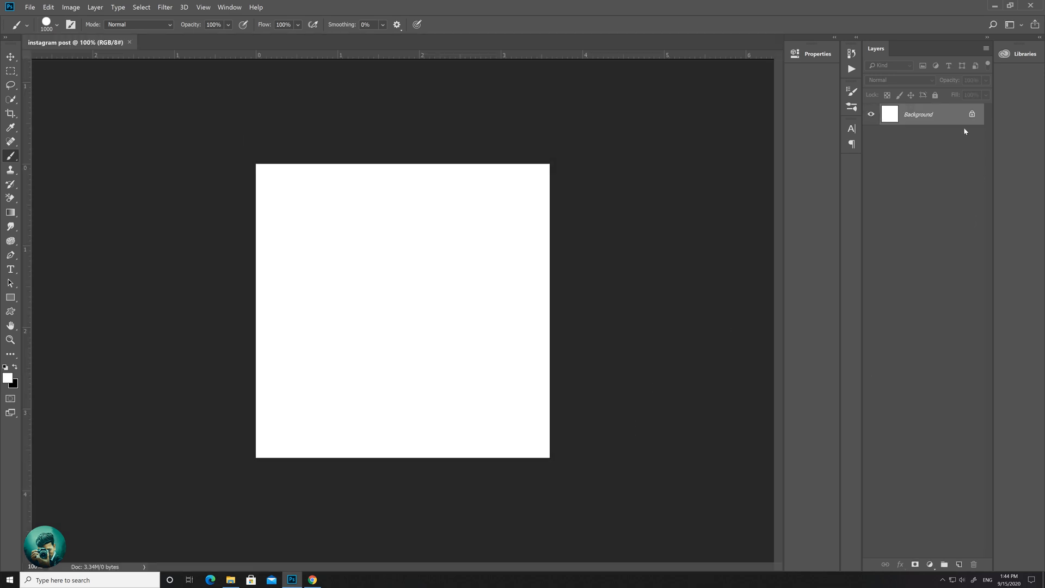
Place the young-beautiful-woman photo on the canvas, scaled to about 84% to cover it, with the woman left of centre
{"action": "left_click", "coordinate": [231, 579]}
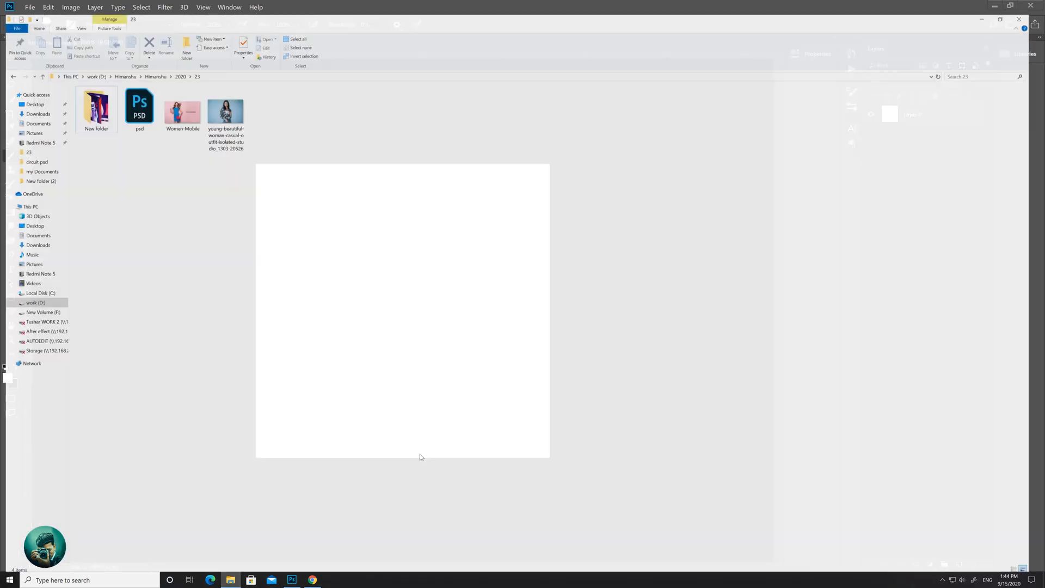
{"action": "left_click_drag", "start_coordinate": [224, 99], "coordinate": [398, 358]}
{"action": "left_click_drag", "start_coordinate": [484, 376], "coordinate": [484, 374]}
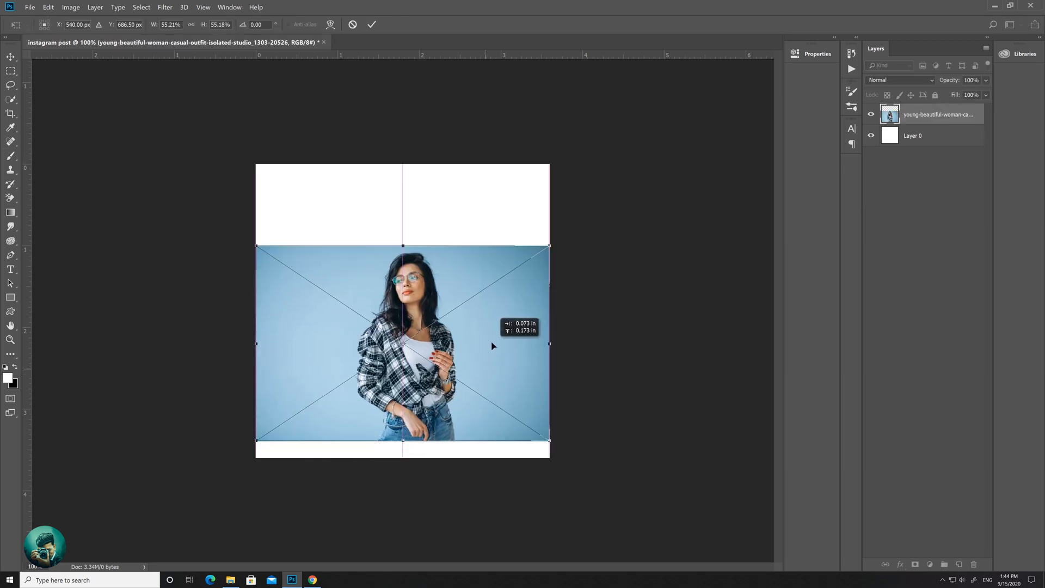
{"action": "left_click_drag", "start_coordinate": [546, 231], "coordinate": [620, 183]}
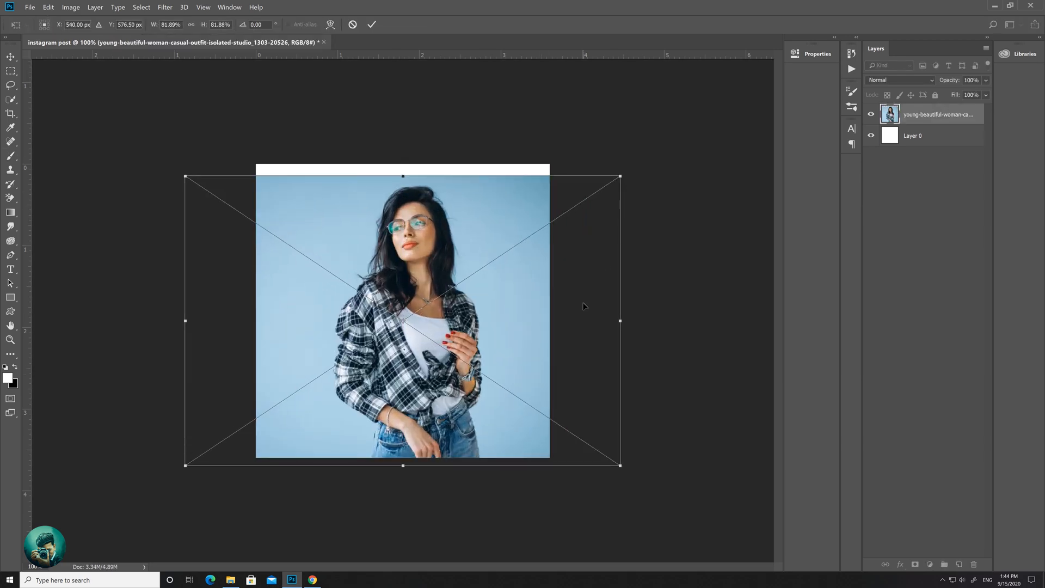
{"action": "left_click_drag", "start_coordinate": [583, 306], "coordinate": [546, 294]}
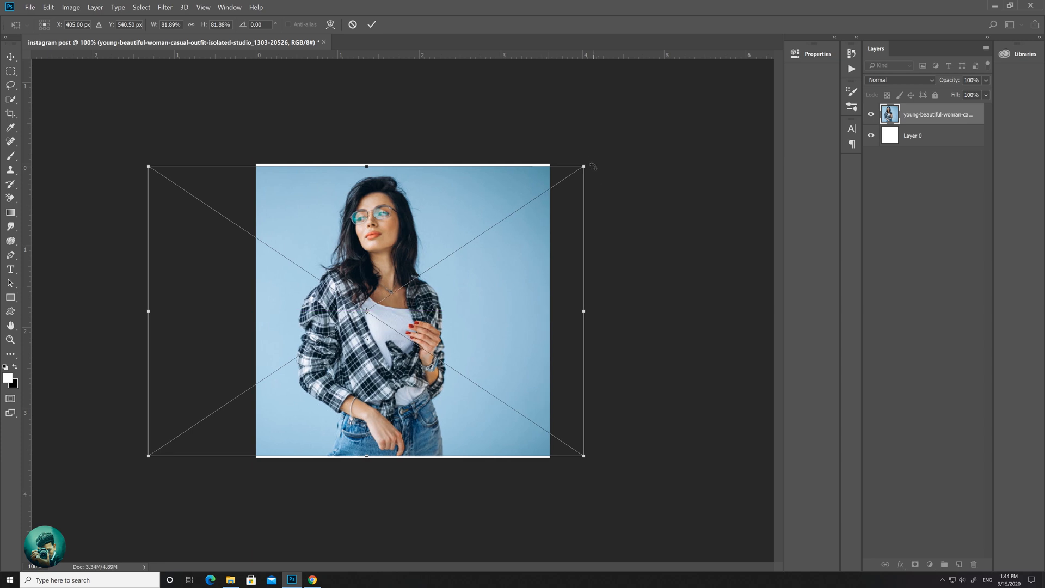
{"action": "left_click_drag", "start_coordinate": [587, 161], "coordinate": [591, 159]}
{"action": "left_click_drag", "start_coordinate": [524, 336], "coordinate": [510, 343]}
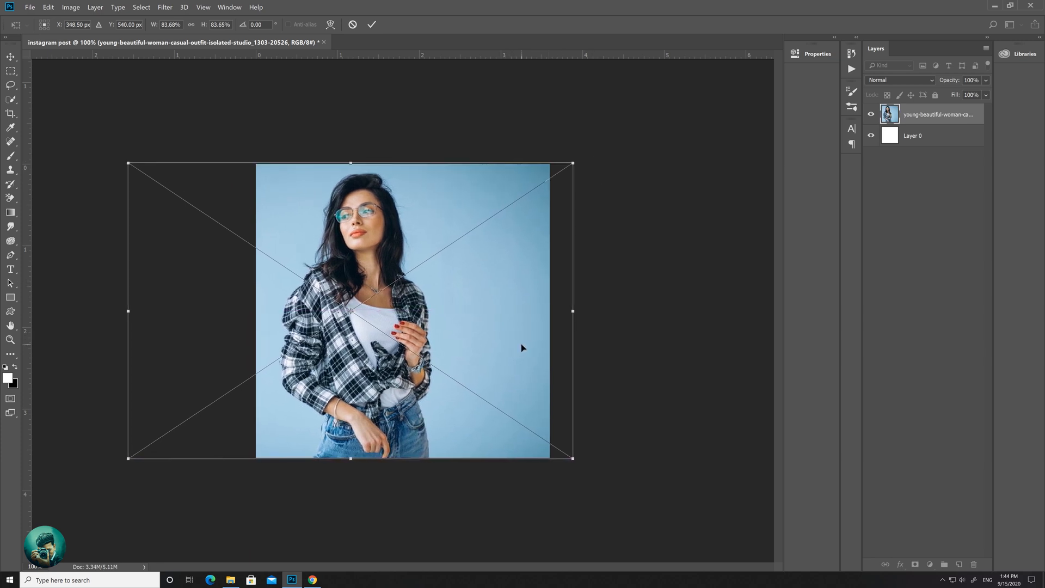
{"action": "key", "text": "b"}
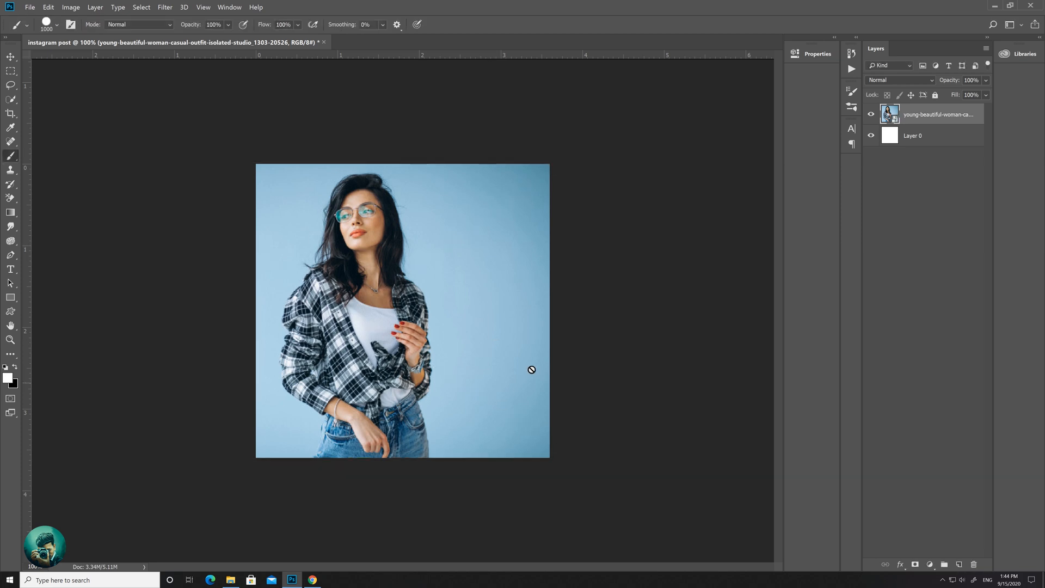
On a new layer, stroke a rectangular selection slightly inside the canvas edges with a 2 px centered white line, and deselect
{"action": "left_click", "coordinate": [958, 564]}
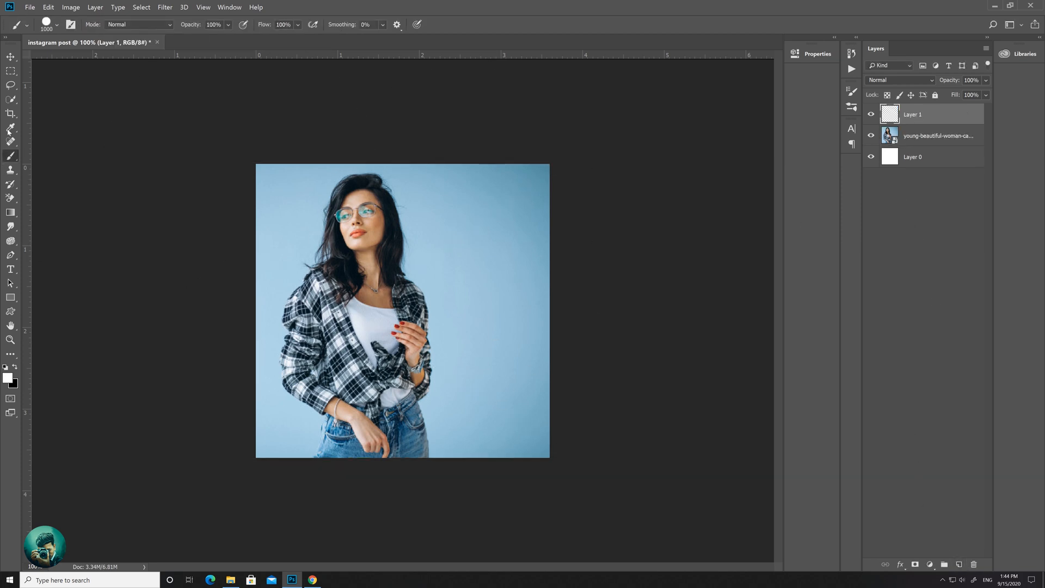
{"action": "left_click", "coordinate": [11, 71]}
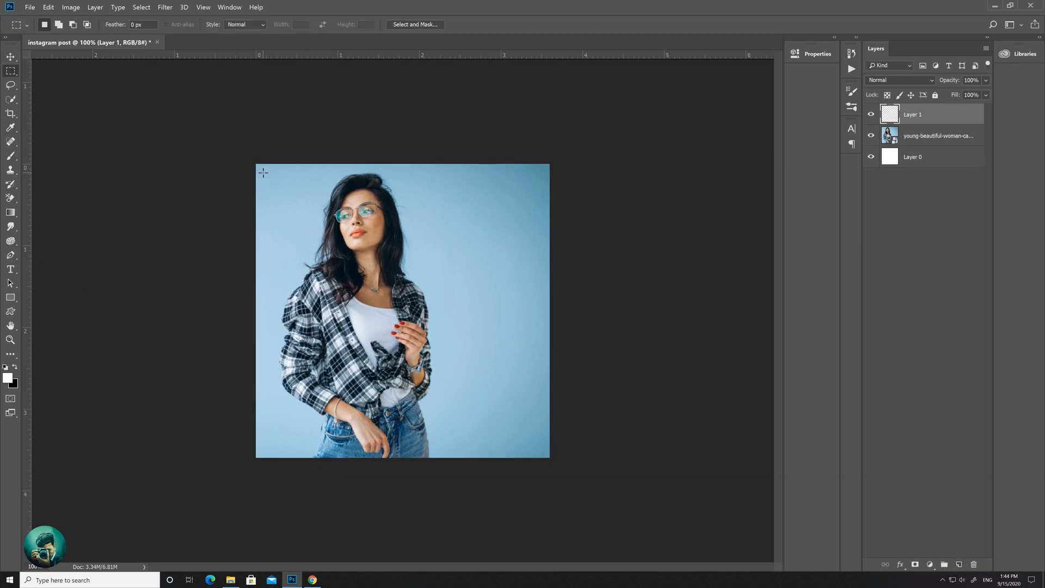
{"action": "left_click_drag", "start_coordinate": [264, 172], "coordinate": [541, 450]}
{"action": "right_click", "coordinate": [534, 306]}
{"action": "left_click", "coordinate": [569, 420]}
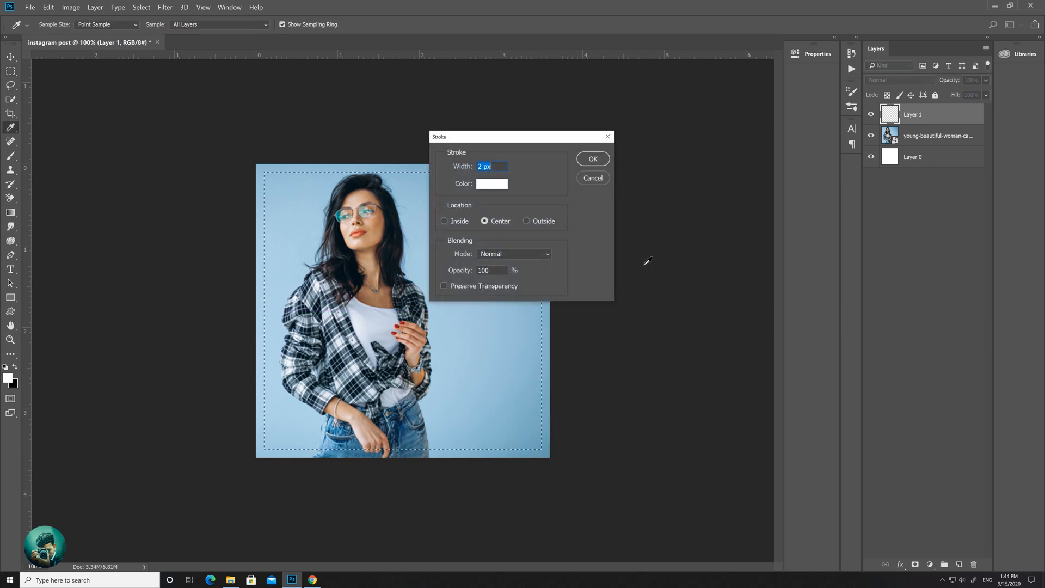
{"action": "left_click", "coordinate": [591, 159]}
{"action": "key", "text": "ctrl+d"}
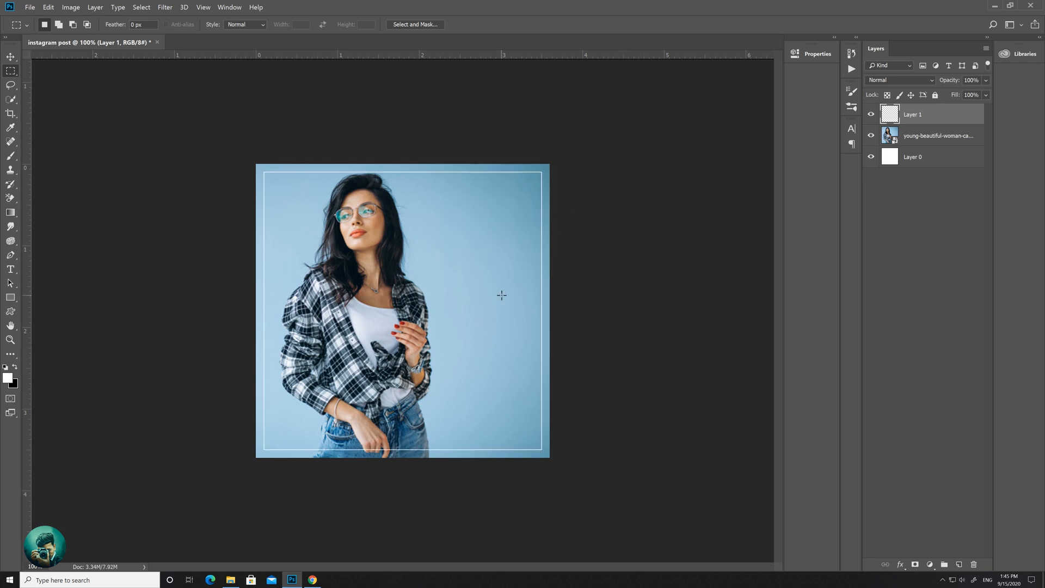
Apply a black drop shadow to the white frame layer with a 126° angle and 100% opacity, leaving Outer Glow off
{"action": "key", "text": "v"}
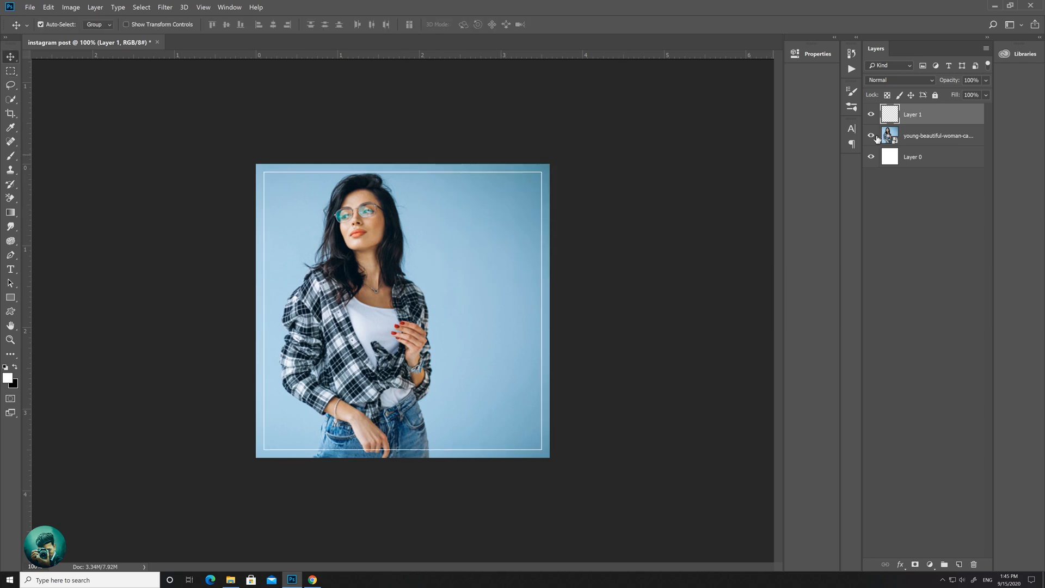
{"action": "right_click", "coordinate": [932, 103]}
{"action": "left_click", "coordinate": [955, 110]}
{"action": "left_click", "coordinate": [610, 376]}
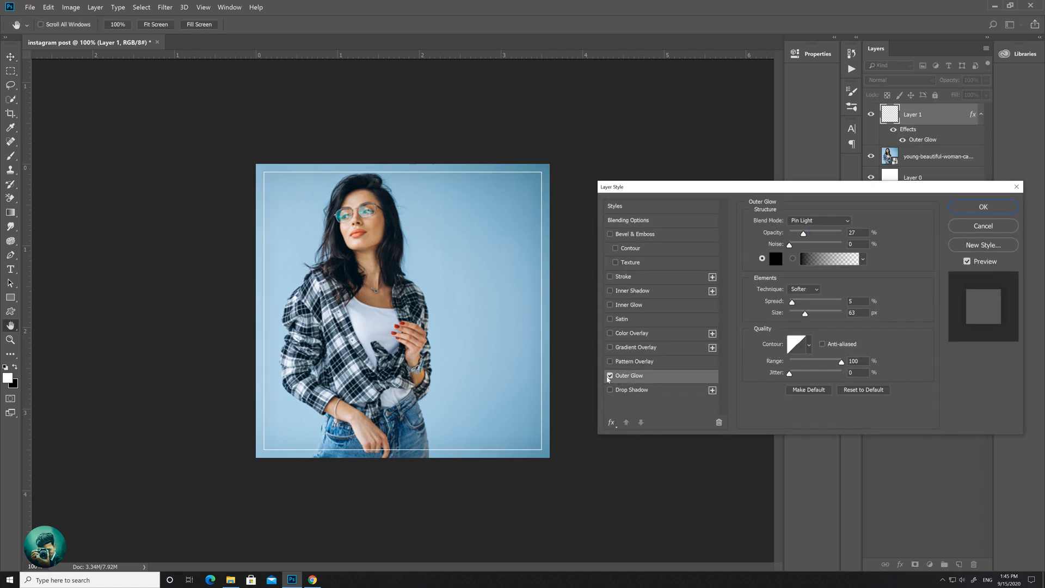
{"action": "left_click", "coordinate": [610, 375]}
{"action": "left_click", "coordinate": [610, 389]}
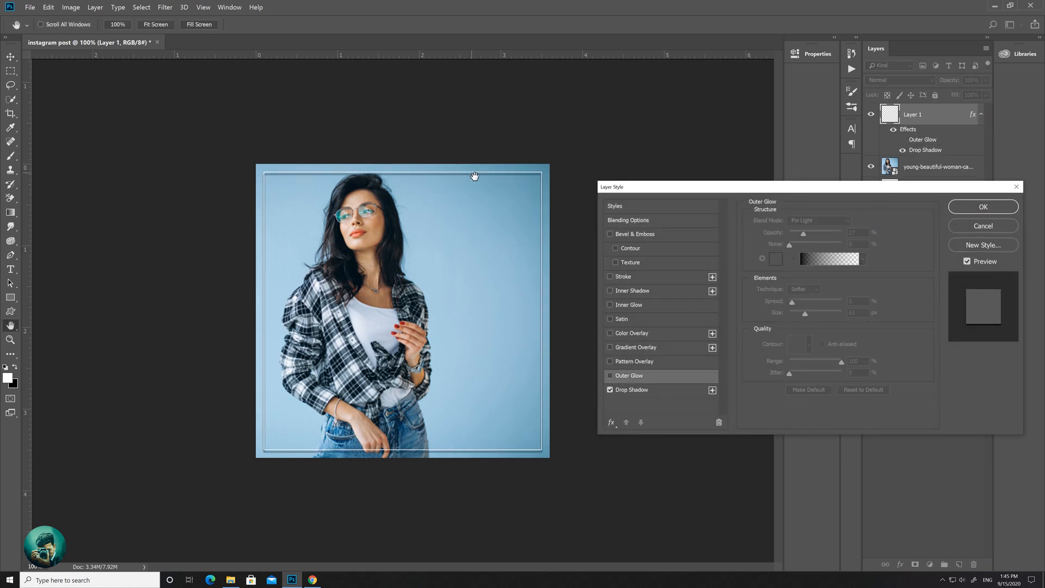
{"action": "left_click", "coordinate": [648, 391]}
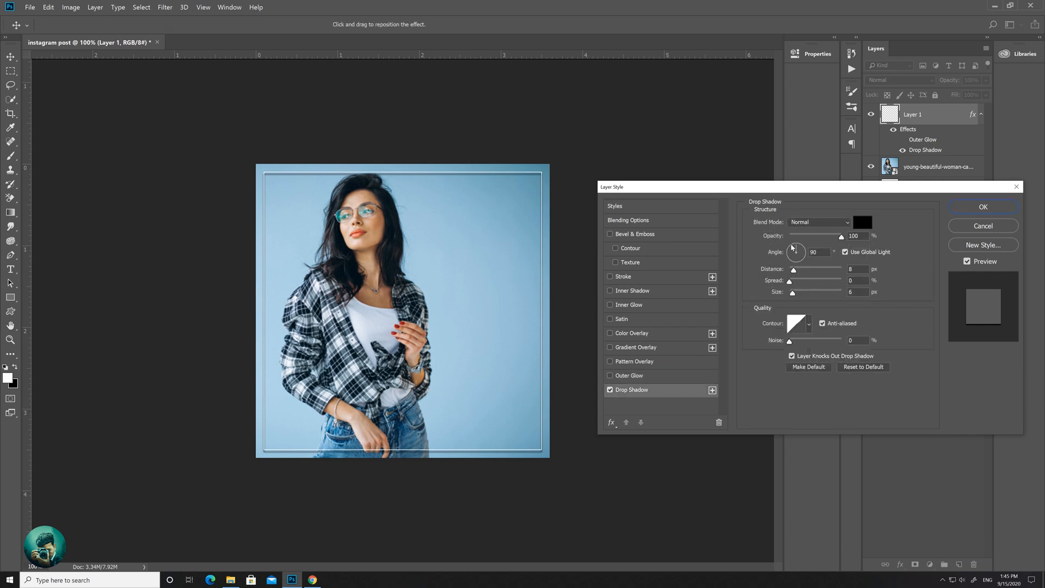
{"action": "left_click", "coordinate": [791, 248]}
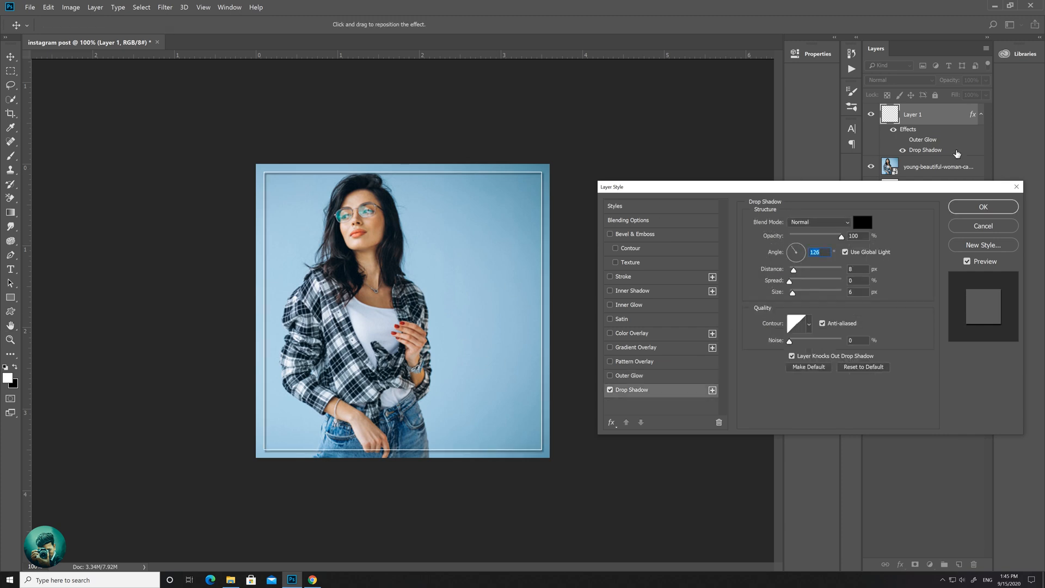
{"action": "mouse_move", "coordinate": [841, 236]}
{"action": "left_mouse_down"}
{"action": "mouse_move", "coordinate": [790, 237]}
{"action": "mouse_move", "coordinate": [843, 237]}
{"action": "left_mouse_up"}
{"action": "left_click", "coordinate": [982, 208]}
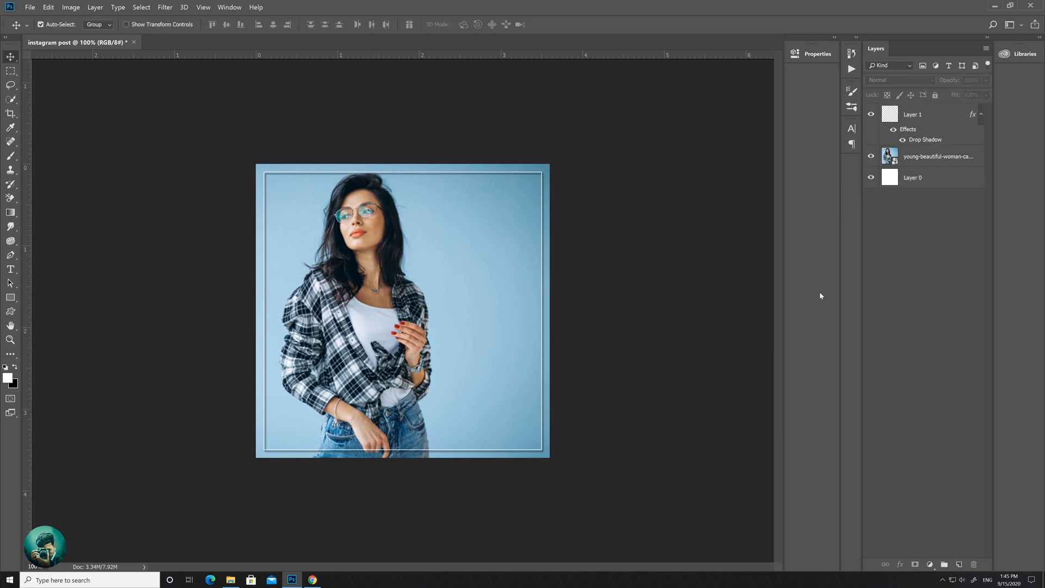
Add a Hue/Saturation adjustment layer above the woman photo and invert its mask to black
{"action": "left_click", "coordinate": [933, 158]}
{"action": "left_click", "coordinate": [930, 564]}
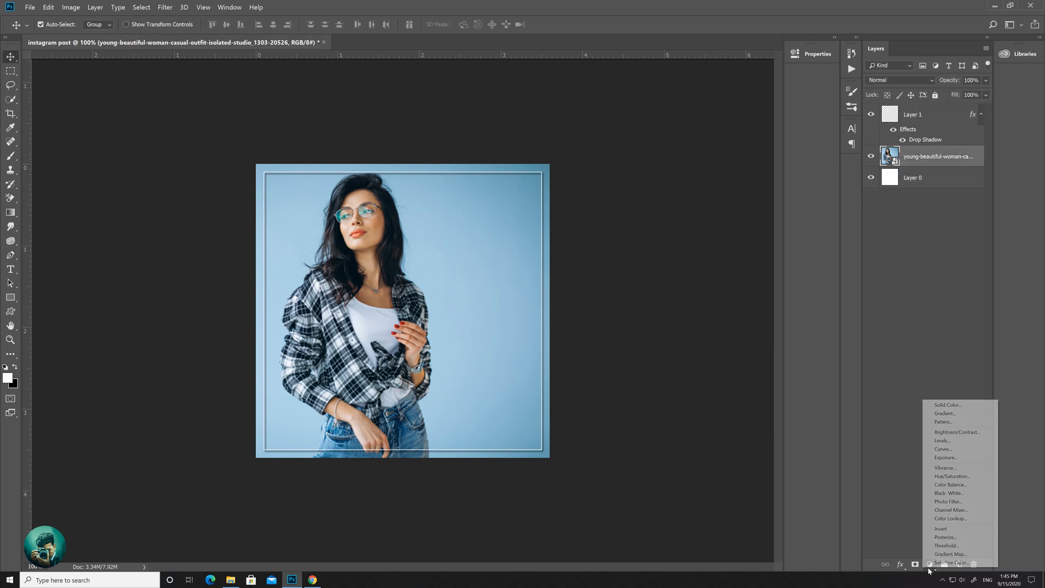
{"action": "left_click", "coordinate": [951, 476]}
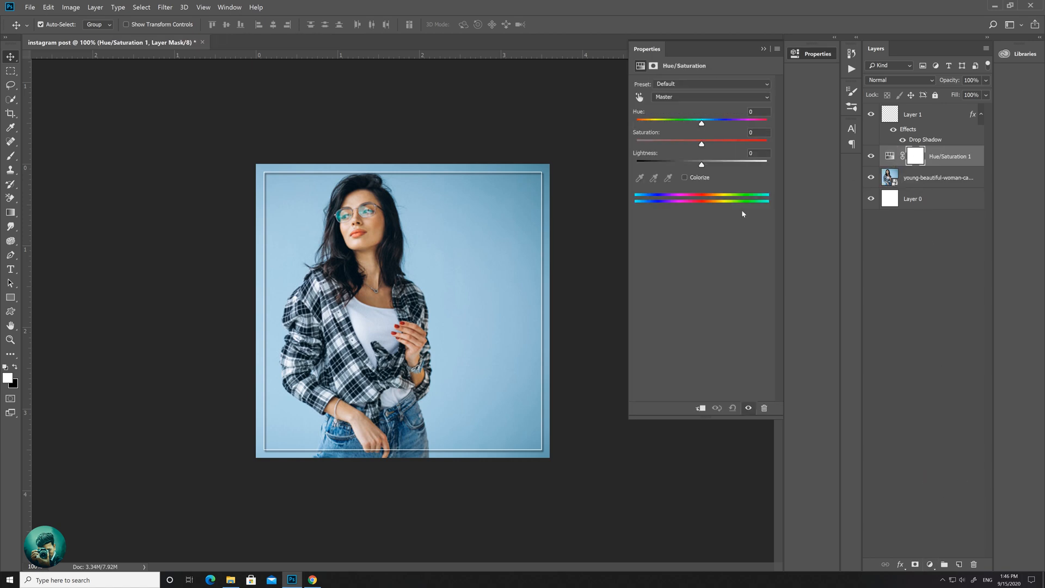
{"action": "left_click", "coordinate": [915, 154]}
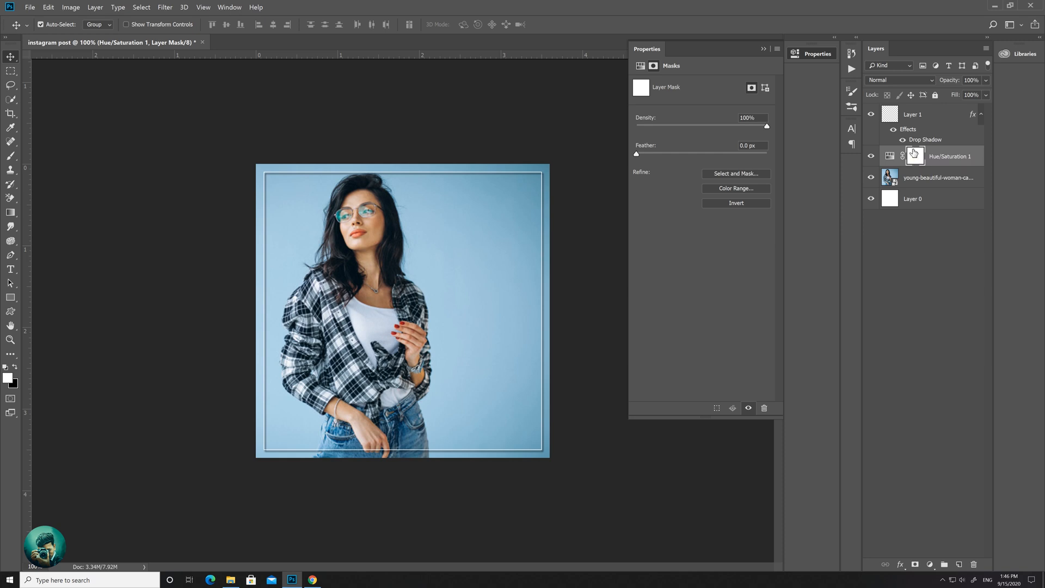
{"action": "key", "text": "ctrl+i"}
Select a full-height vertical strip around the woman and fill it with white on the Hue/Saturation mask
{"action": "left_click", "coordinate": [10, 71]}
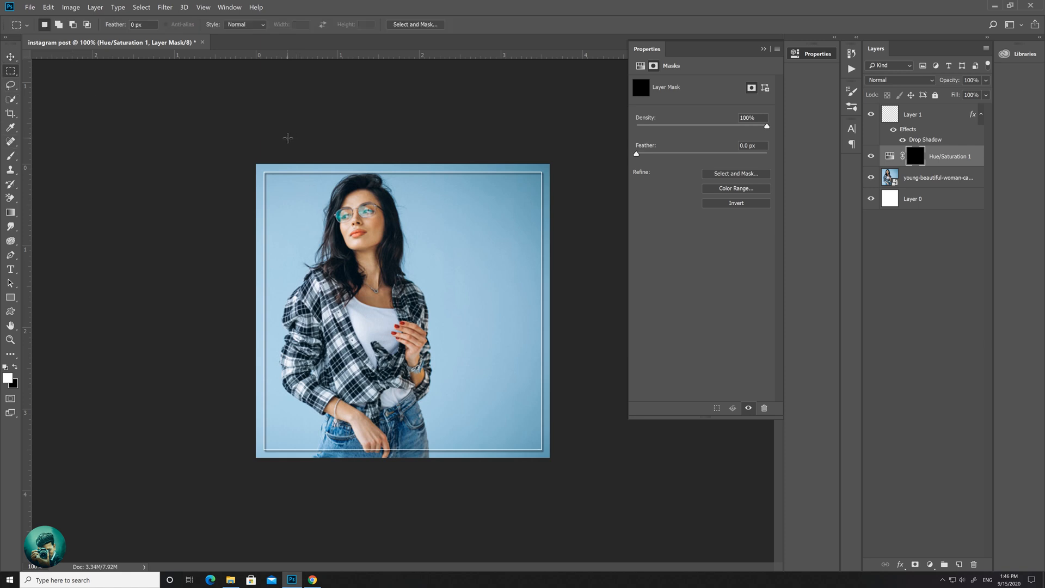
{"action": "left_click_drag", "start_coordinate": [287, 140], "coordinate": [447, 491]}
{"action": "key", "text": "shift"}
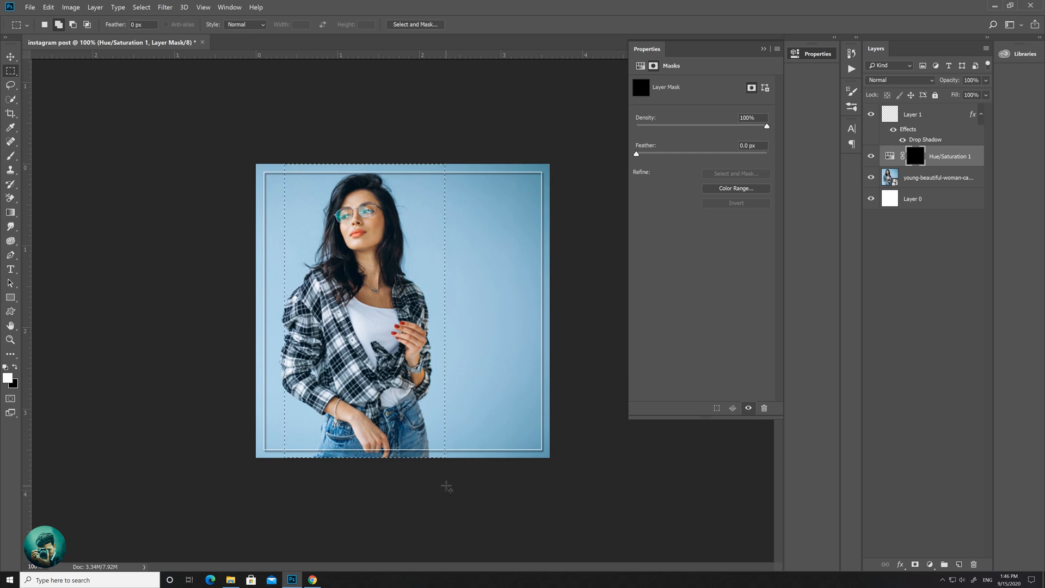
{"action": "key", "text": "shift+Left"}
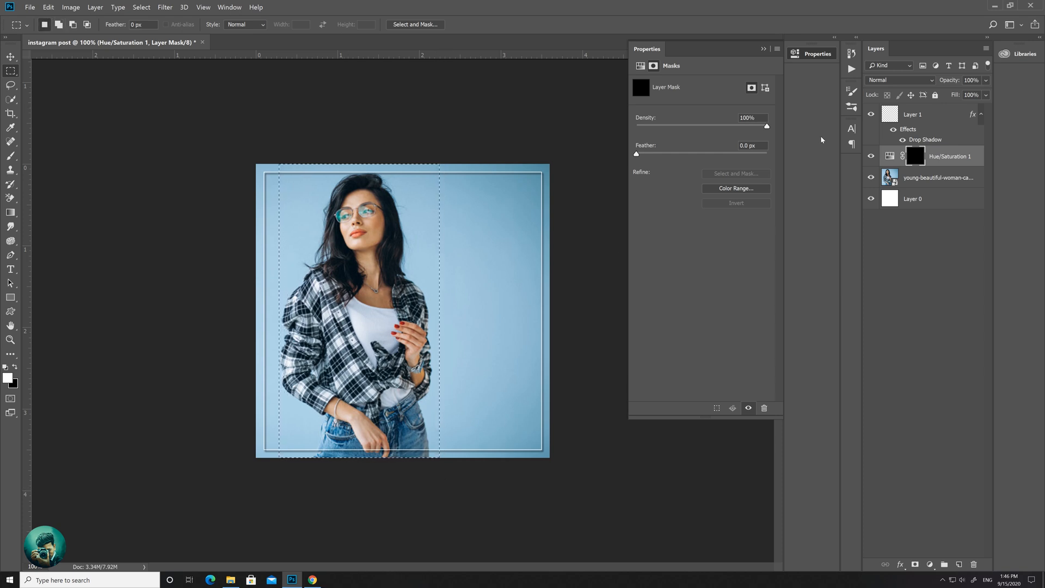
{"action": "left_click", "coordinate": [890, 158]}
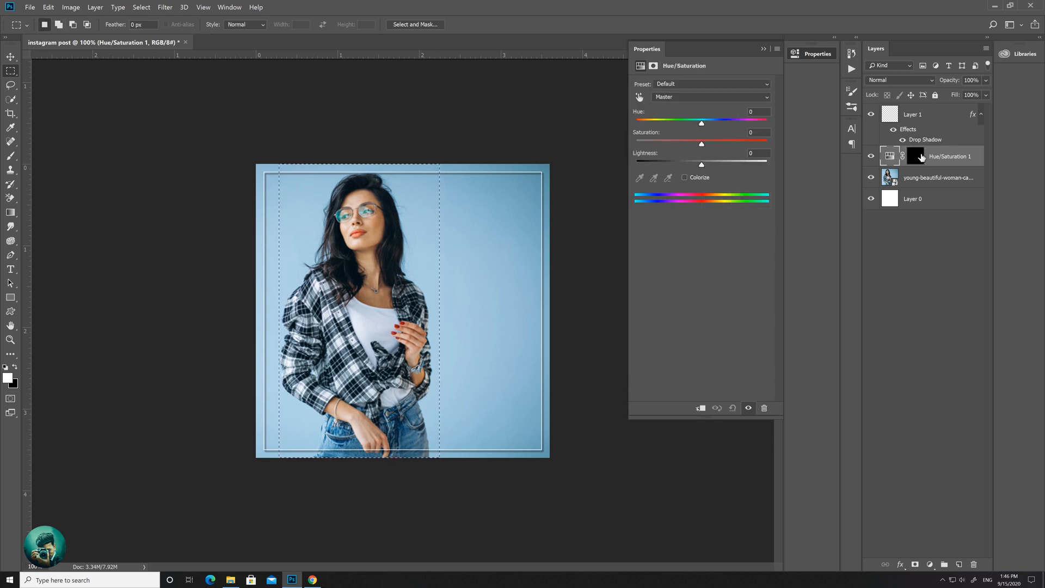
{"action": "left_click", "coordinate": [915, 162]}
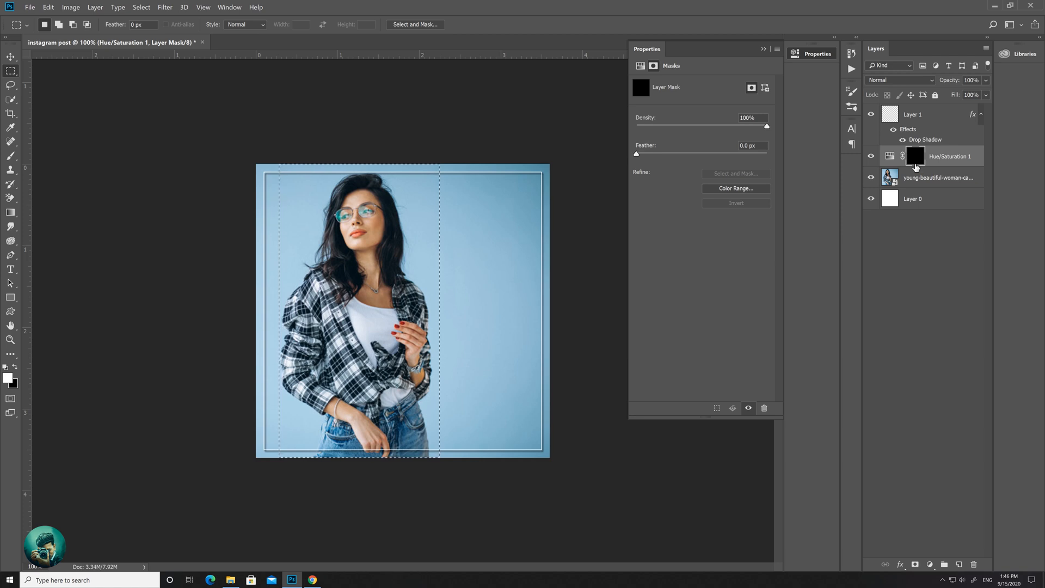
{"action": "key", "text": "alt+BackSpace"}
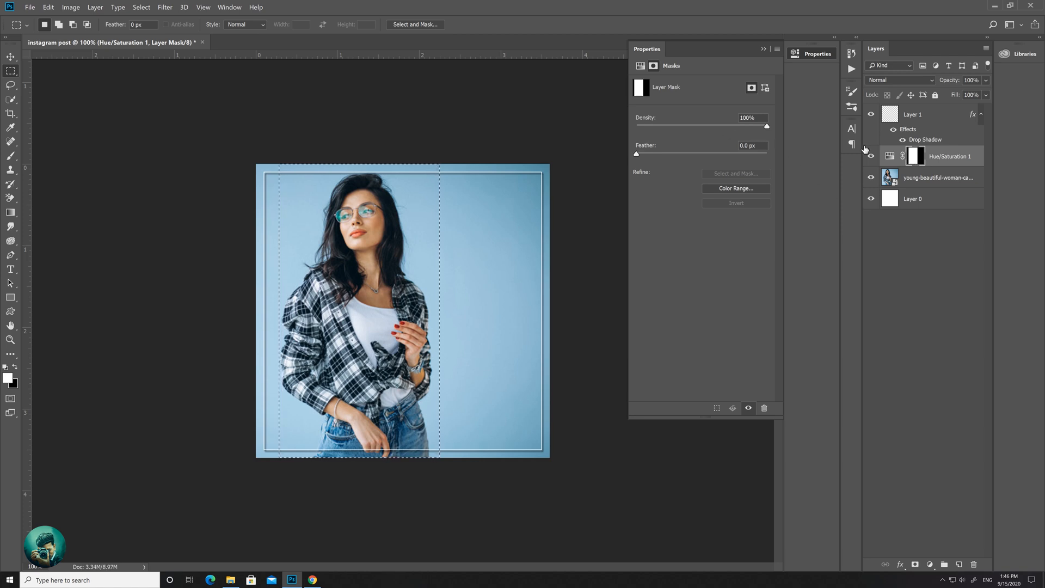
Try a hue shift of +37 on the strip around the woman and undo it
{"action": "left_click", "coordinate": [889, 157]}
{"action": "left_click_drag", "start_coordinate": [702, 125], "coordinate": [725, 124]}
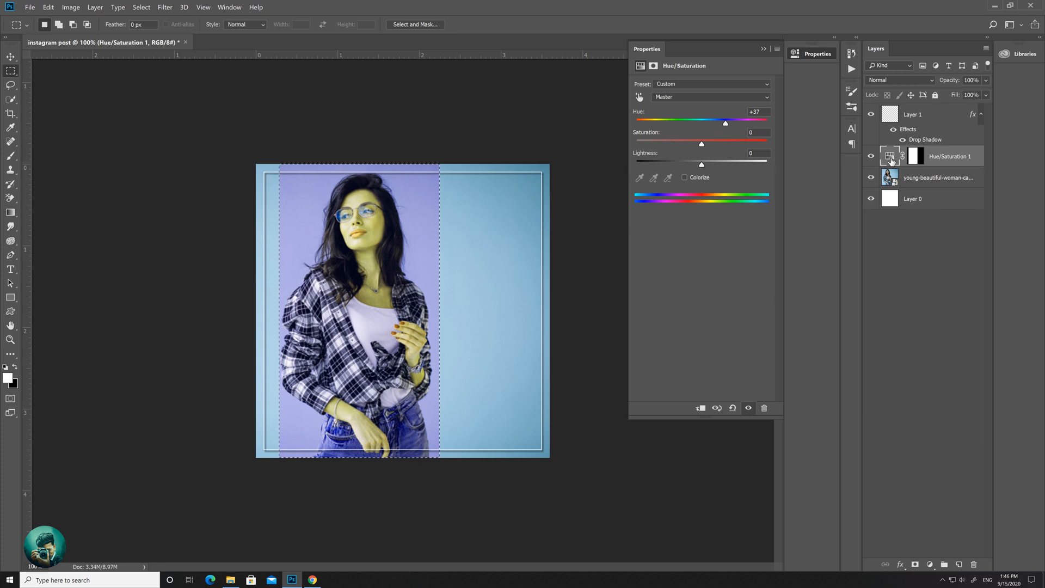
{"action": "key", "text": "ctrl+z"}
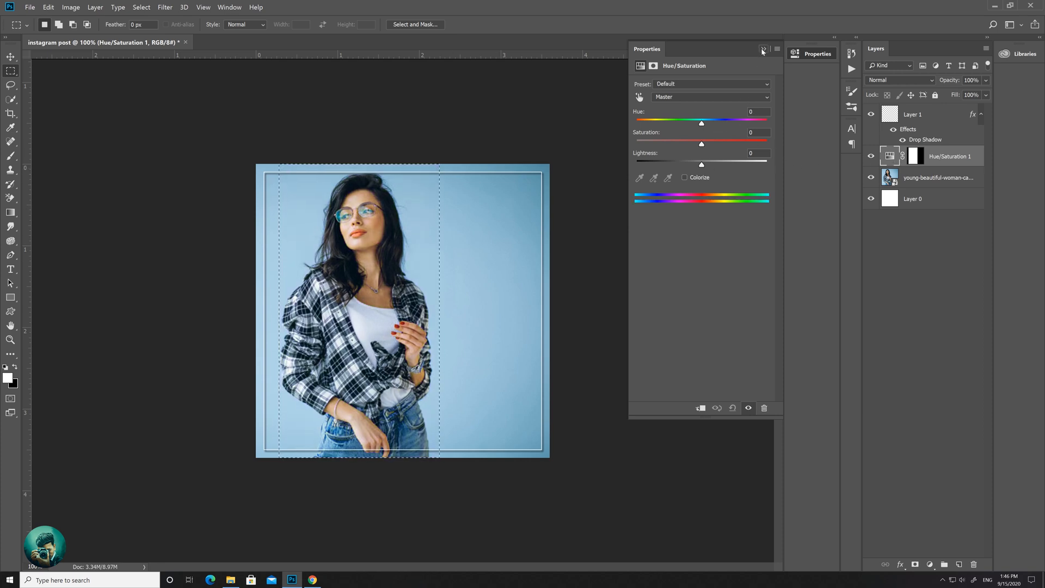
Invert the strip on the Hue/Saturation mask to black, then invert the selection and fill the area outside it with white
{"action": "left_click", "coordinate": [763, 49]}
{"action": "left_click", "coordinate": [917, 157]}
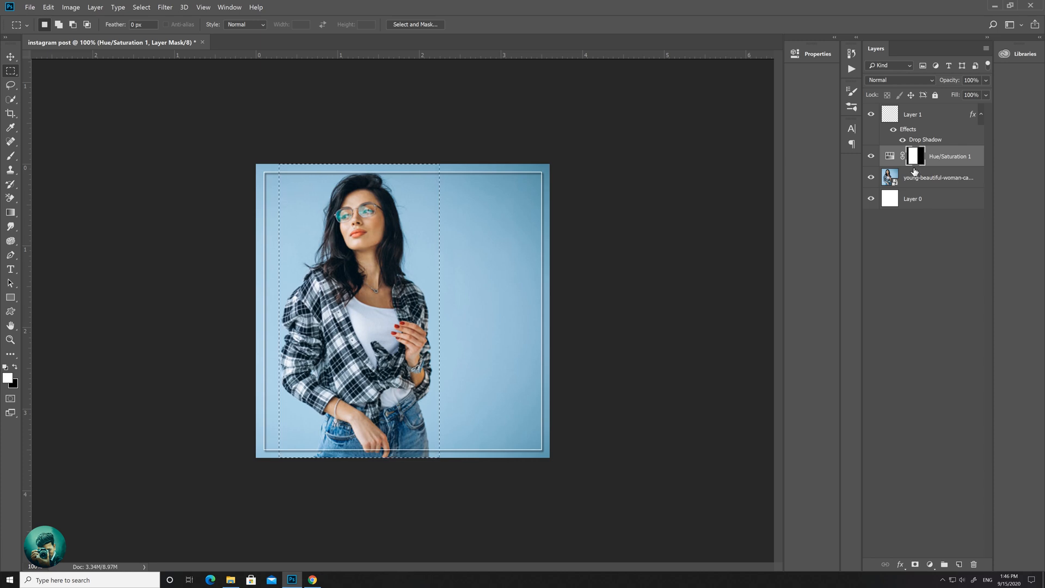
{"action": "key", "text": "ctrl+i"}
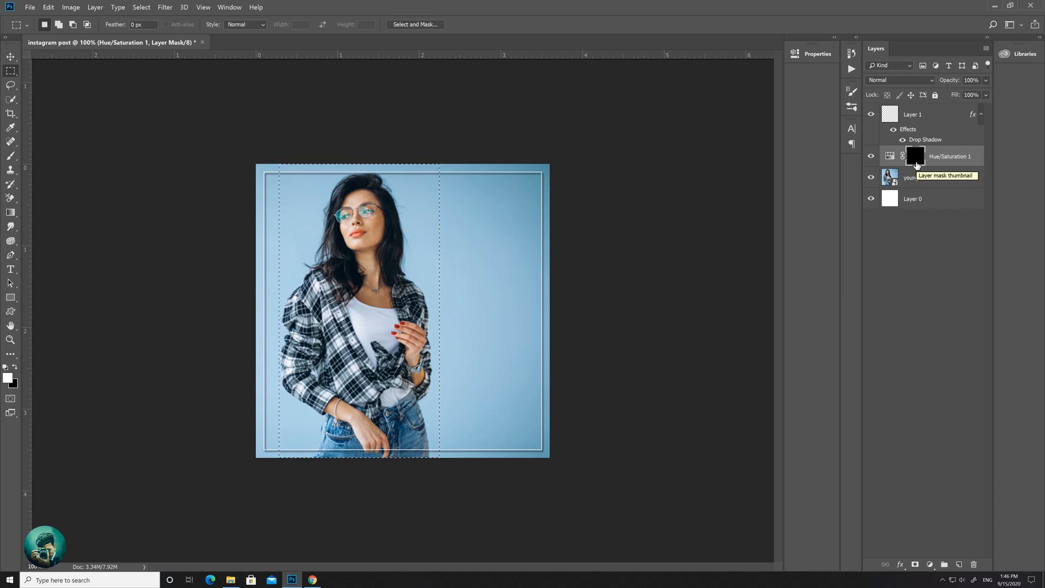
{"action": "left_click_drag", "start_coordinate": [917, 165], "coordinate": [918, 166]}
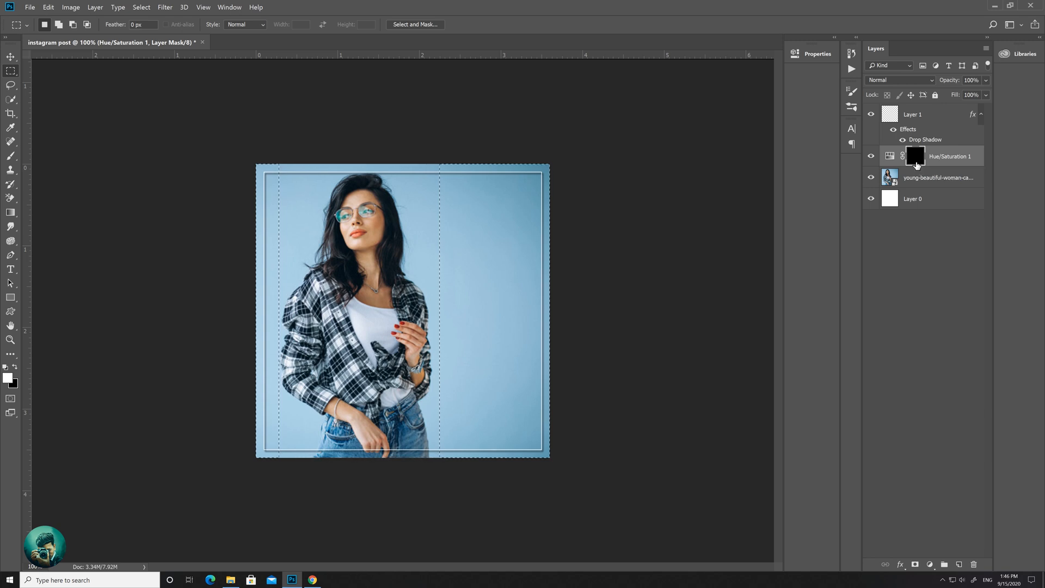
{"action": "key", "text": "alt+BackSpace"}
Set the Hue/Saturation adjustment to Hue +141, Saturation +100 and Lightness -62, turning the side areas dark red
{"action": "double_click", "coordinate": [895, 157]}
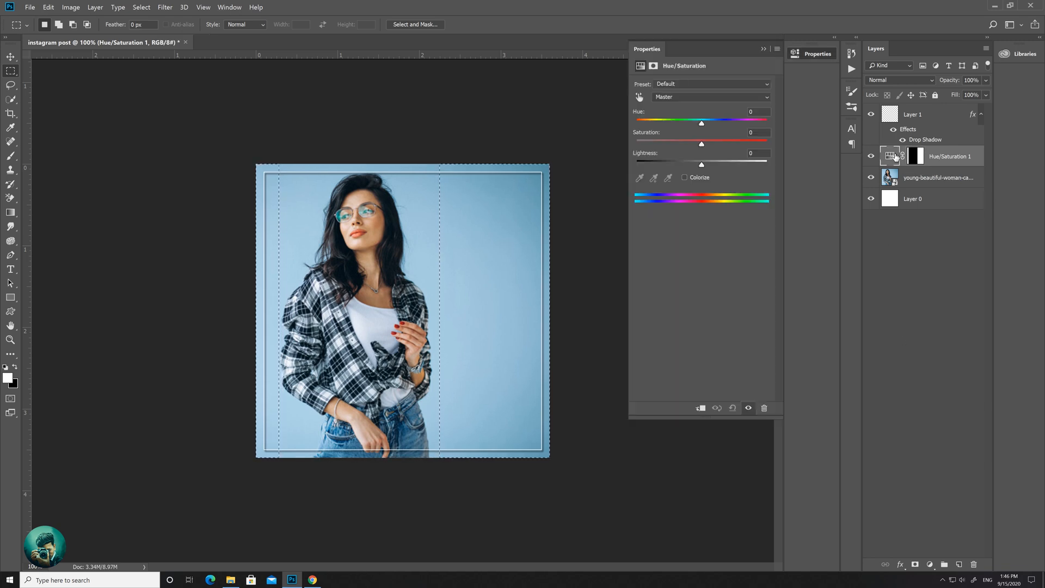
{"action": "left_click_drag", "start_coordinate": [702, 123], "coordinate": [663, 173]}
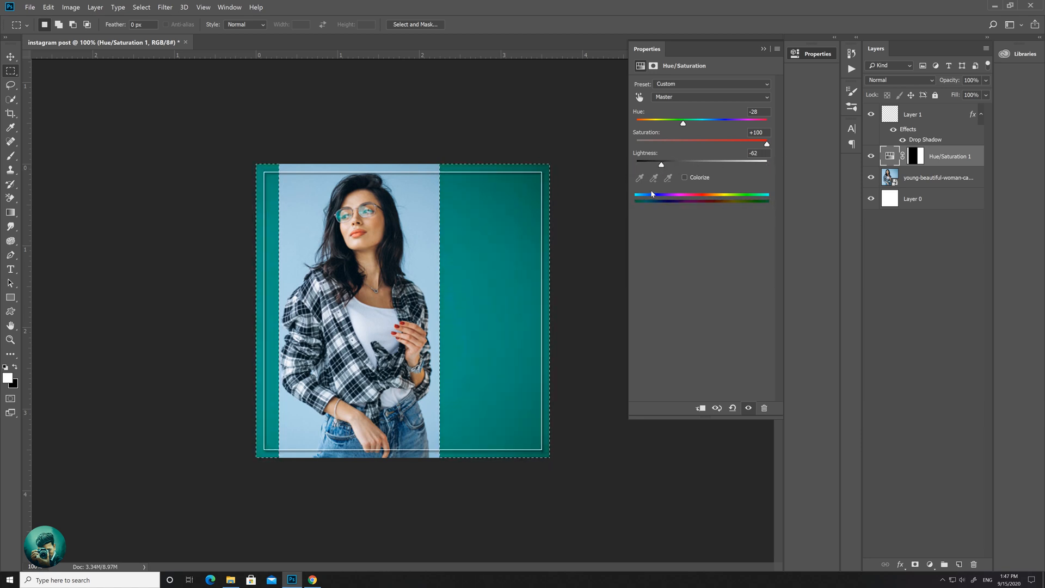
{"action": "left_click_drag", "start_coordinate": [683, 123], "coordinate": [755, 123]}
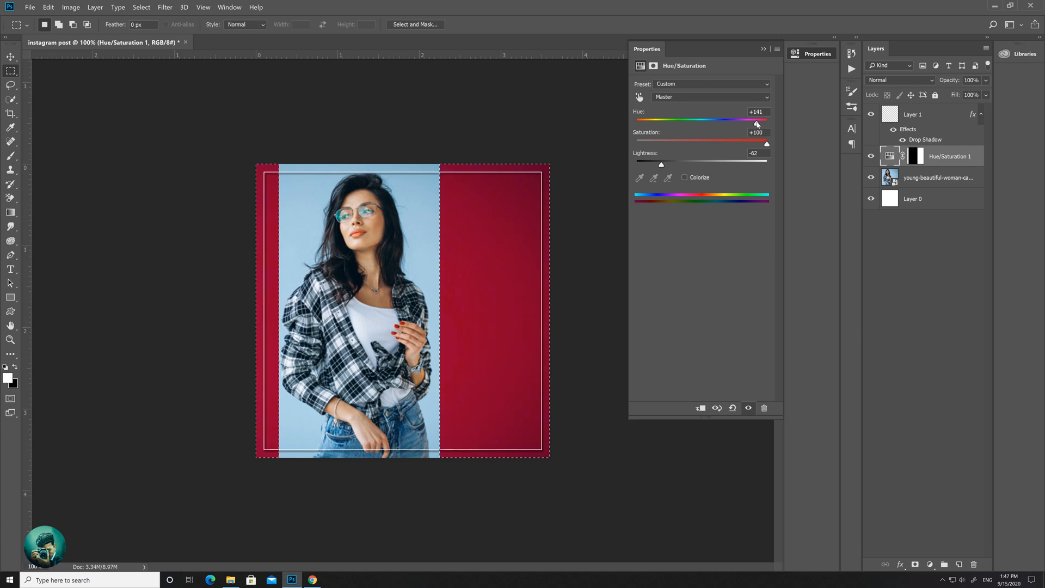
{"action": "left_click", "coordinate": [763, 49]}
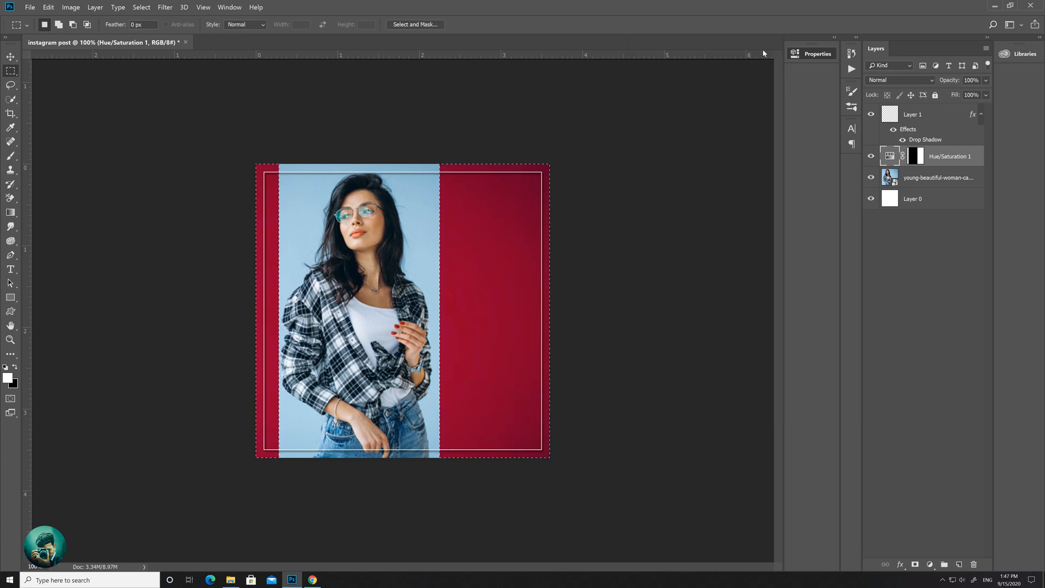
Clear the selection and add a new empty layer directly above the Hue/Saturation adjustment
{"action": "left_click", "coordinate": [907, 184]}
{"action": "left_click", "coordinate": [947, 161]}
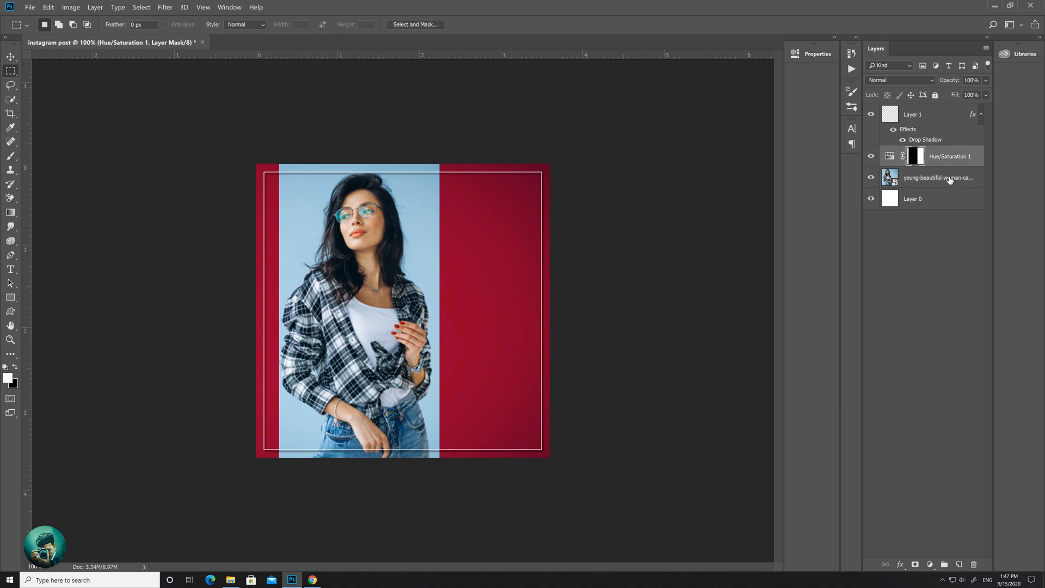
{"action": "left_click", "coordinate": [947, 177]}
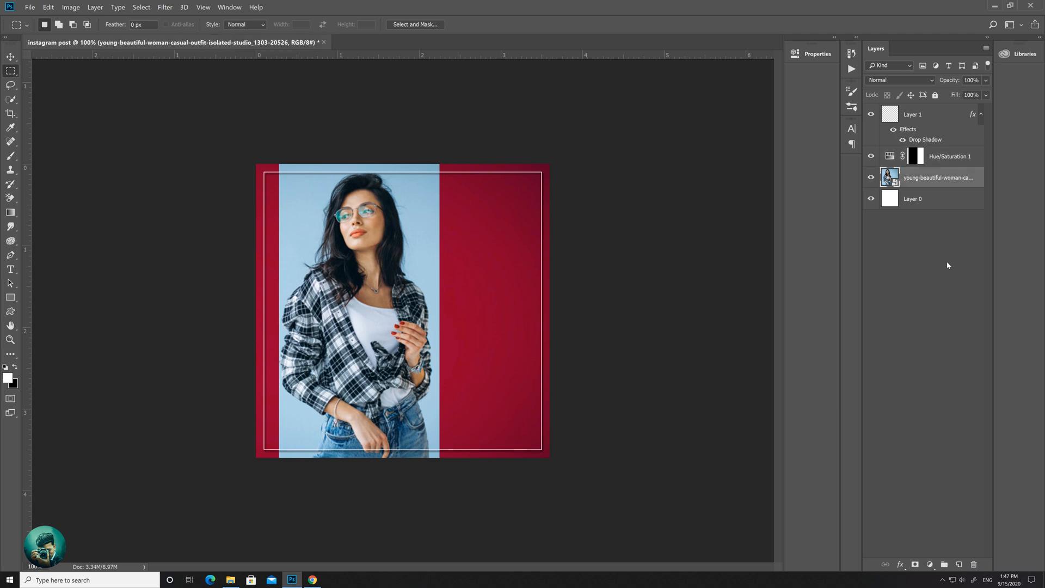
{"action": "left_click", "coordinate": [931, 155]}
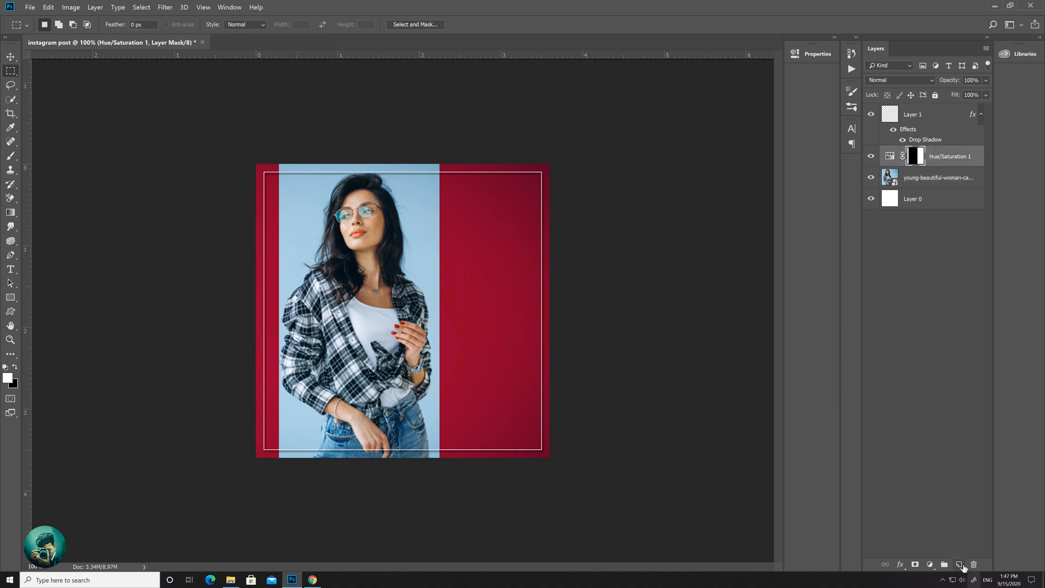
{"action": "left_click", "coordinate": [959, 564]}
Draw a white checkered custom shape about 105 px square on the lower part of the wide red area
{"action": "left_click", "coordinate": [16, 313]}
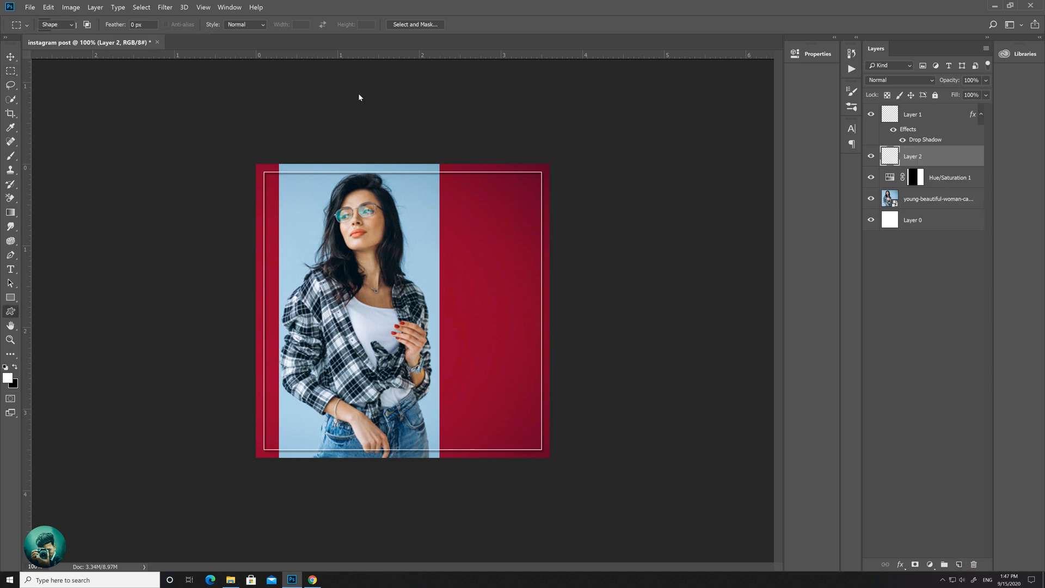
{"action": "left_click", "coordinate": [426, 25]}
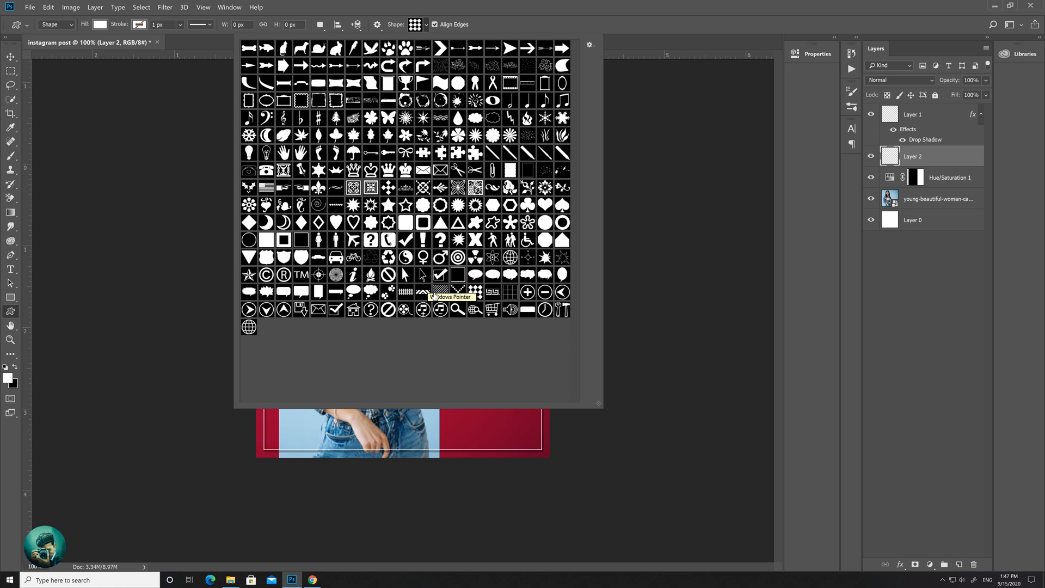
{"action": "left_click", "coordinate": [475, 292]}
{"action": "left_click", "coordinate": [427, 25]}
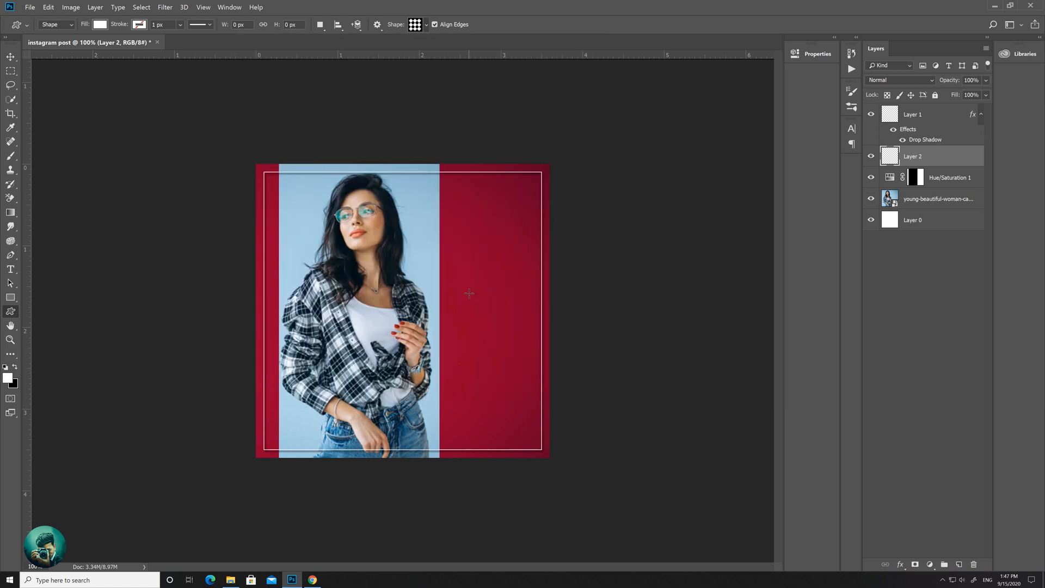
{"action": "left_click_drag", "start_coordinate": [471, 355], "coordinate": [499, 384]}
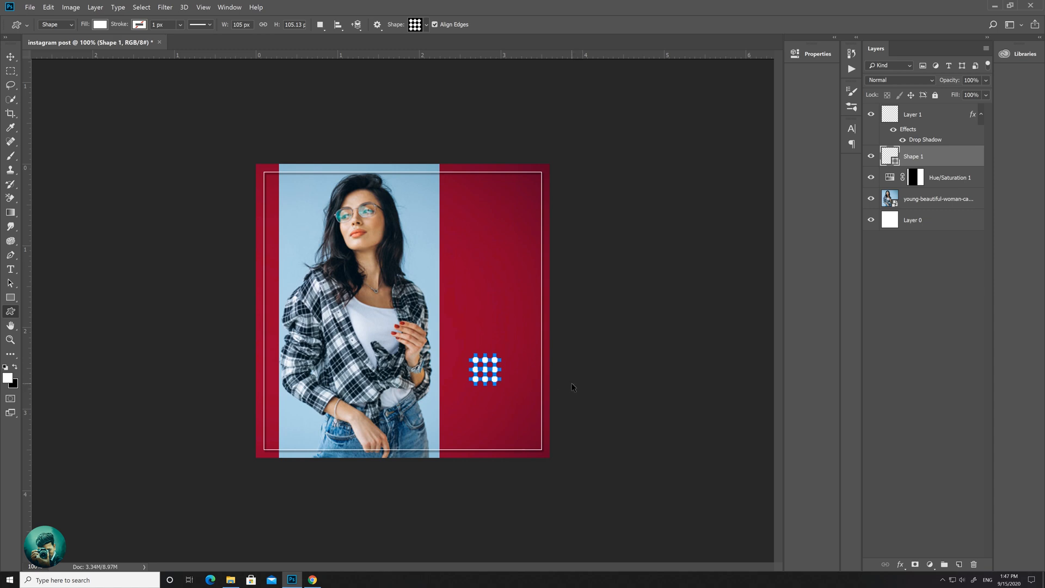
Move the checkered shape into the lower-right corner of the white frame and rotate it about -49.5°
{"action": "left_click", "coordinate": [572, 383], "text": "ctrl"}
{"action": "key", "text": "v"}
{"action": "left_click_drag", "start_coordinate": [497, 384], "coordinate": [564, 430]}
{"action": "key", "text": "ctrl+t"}
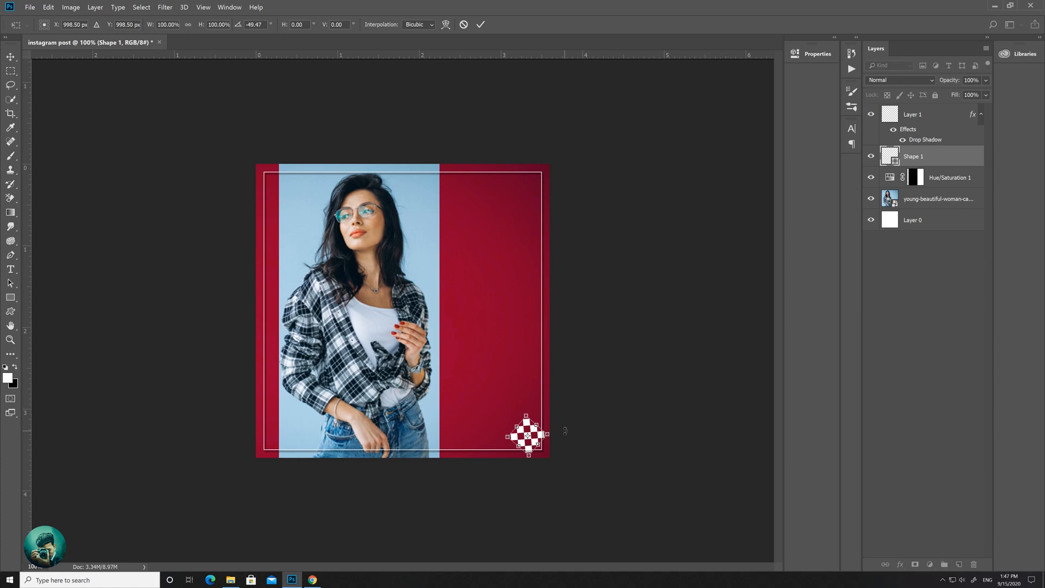
{"action": "key", "text": "Return"}
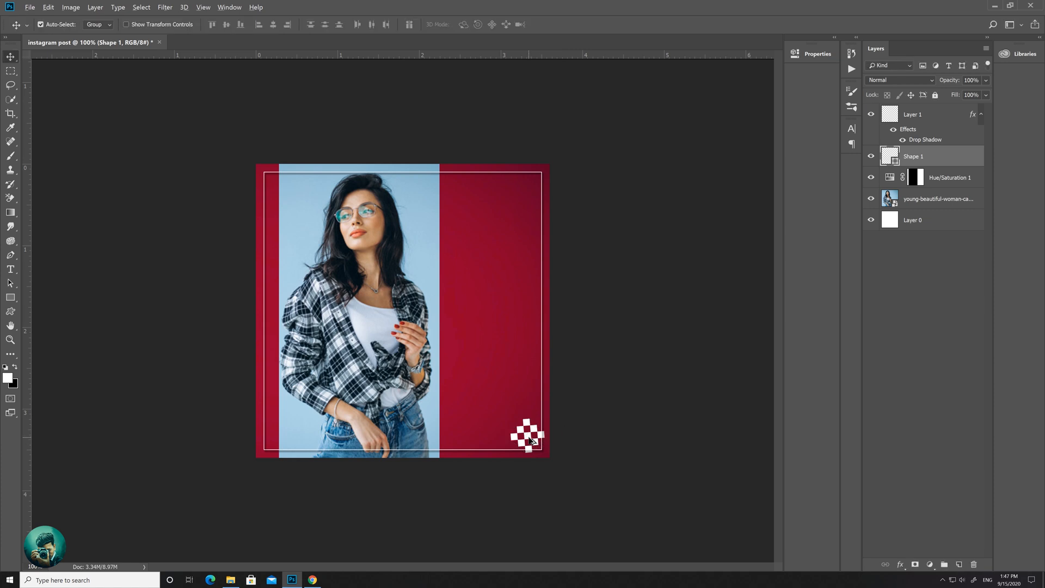
Place a copy of the checkered shape diagonally on either side to form a corner strip, and merge the three shape layers
{"action": "left_click_drag", "start_coordinate": [533, 440], "coordinate": [550, 414]}
{"action": "left_click_drag", "start_coordinate": [517, 447], "coordinate": [499, 470]}
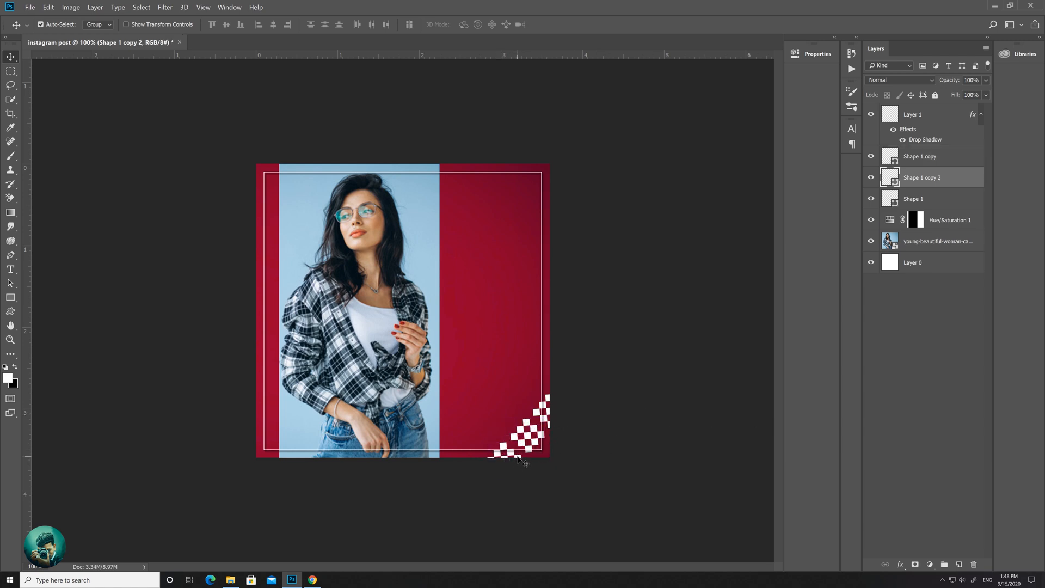
{"action": "key", "text": "Right"}
{"action": "key", "text": "Right"}
{"action": "left_click", "coordinate": [923, 199], "text": "shift"}
{"action": "left_click", "coordinate": [951, 156], "text": "shift"}
{"action": "key", "text": "ctrl+e"}
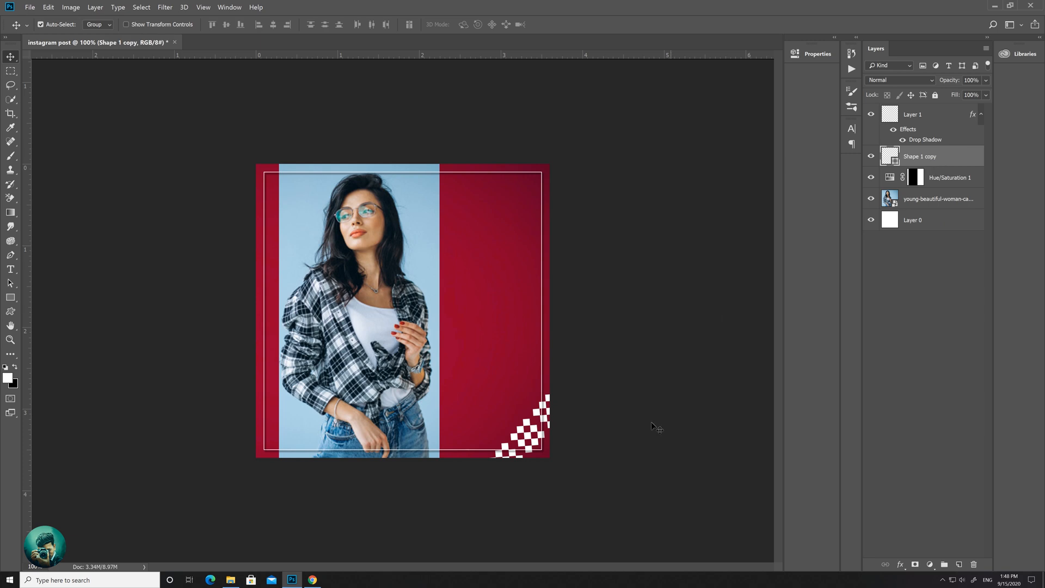
Build a second diagonal row from two aligned copies of the checkered strip and merge all checkered layers into one
{"action": "left_click_drag", "start_coordinate": [531, 434], "coordinate": [488, 436]}
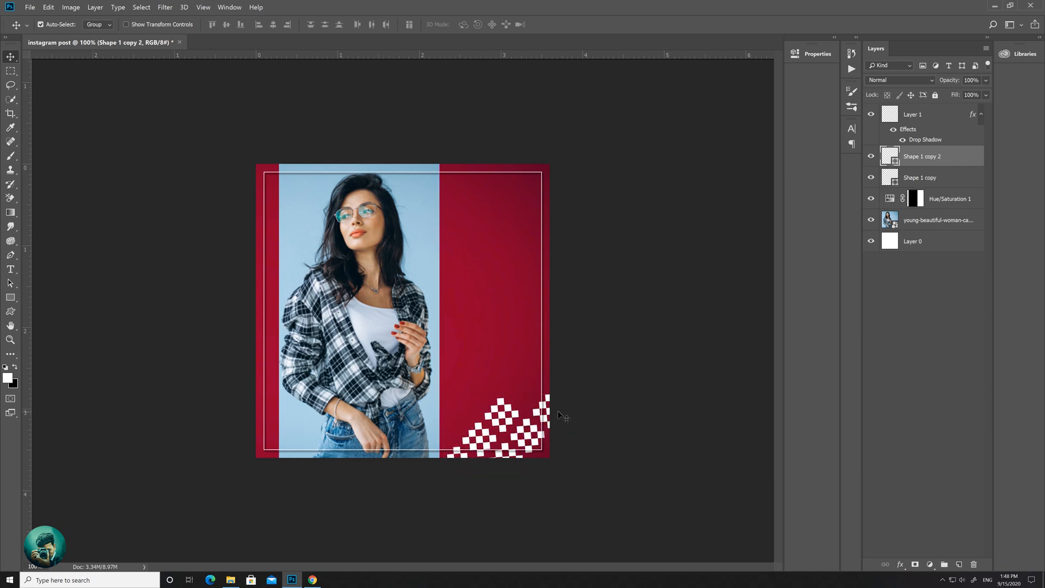
{"action": "left_click_drag", "start_coordinate": [521, 416], "coordinate": [582, 339]}
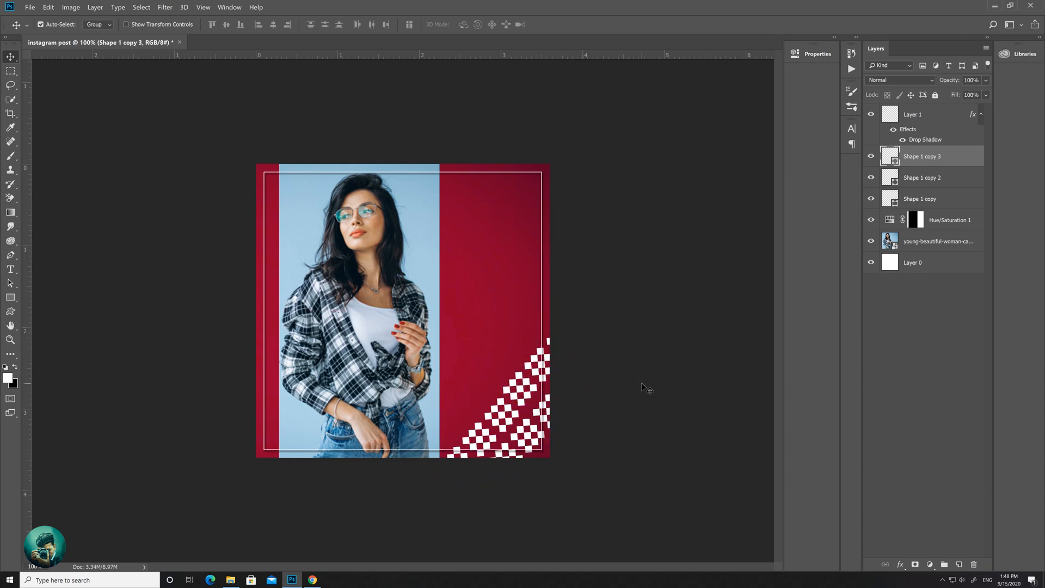
{"action": "key", "text": "Down"}
{"action": "key", "text": "Down"}
{"action": "key", "text": "Down"}
{"action": "key", "text": "Down"}
{"action": "key", "text": "Down"}
{"action": "key", "text": "Down"}
{"action": "key", "text": "Down"}
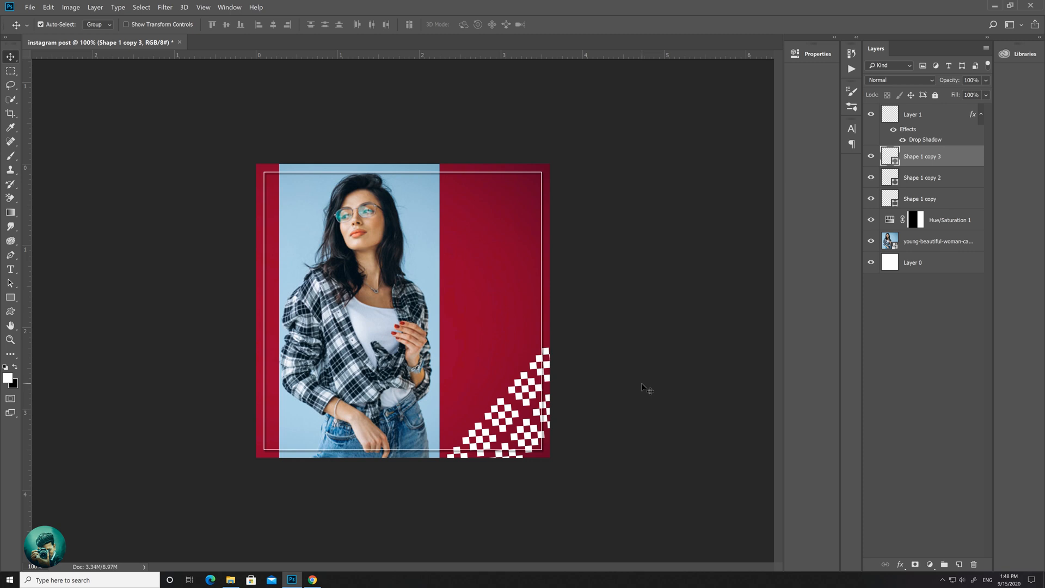
{"action": "key", "text": "Down"}
{"action": "key", "text": "Down"}
{"action": "key", "text": "Down"}
{"action": "key", "text": "Down"}
{"action": "key", "text": "Down"}
{"action": "key", "text": "Down"}
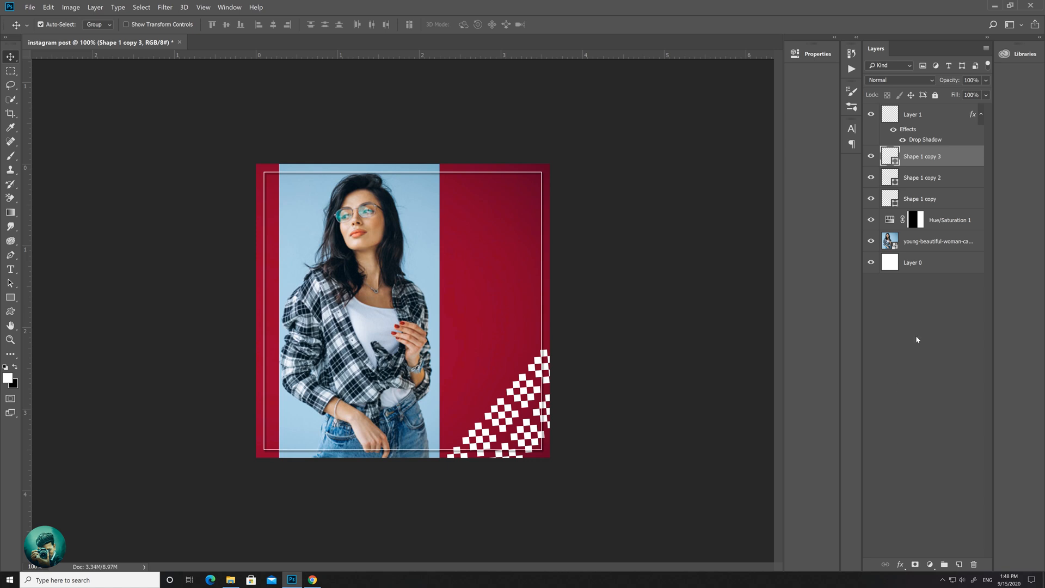
{"action": "key", "text": "ctrl+e"}
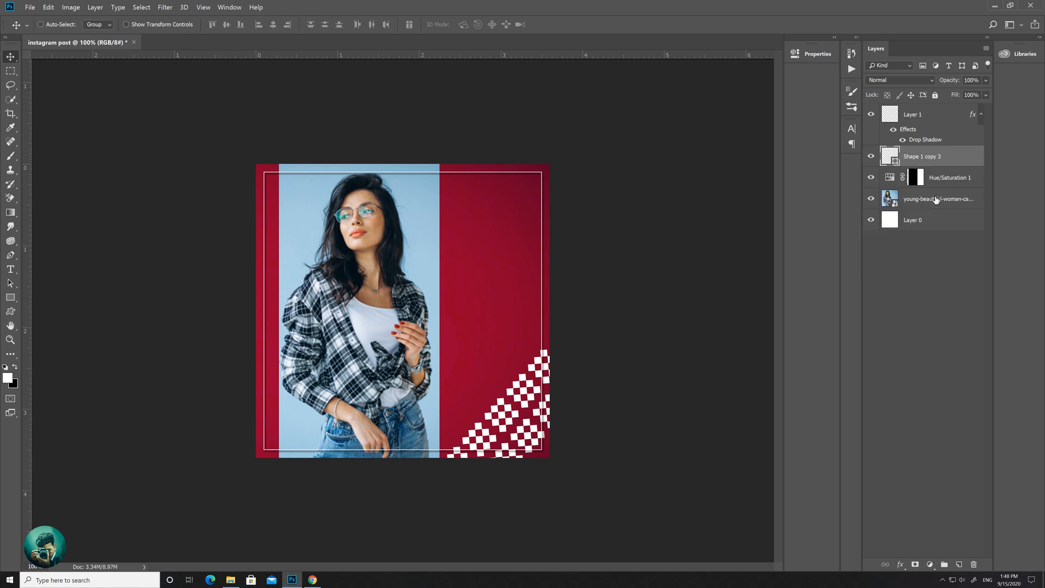
{"action": "left_click", "coordinate": [918, 328]}
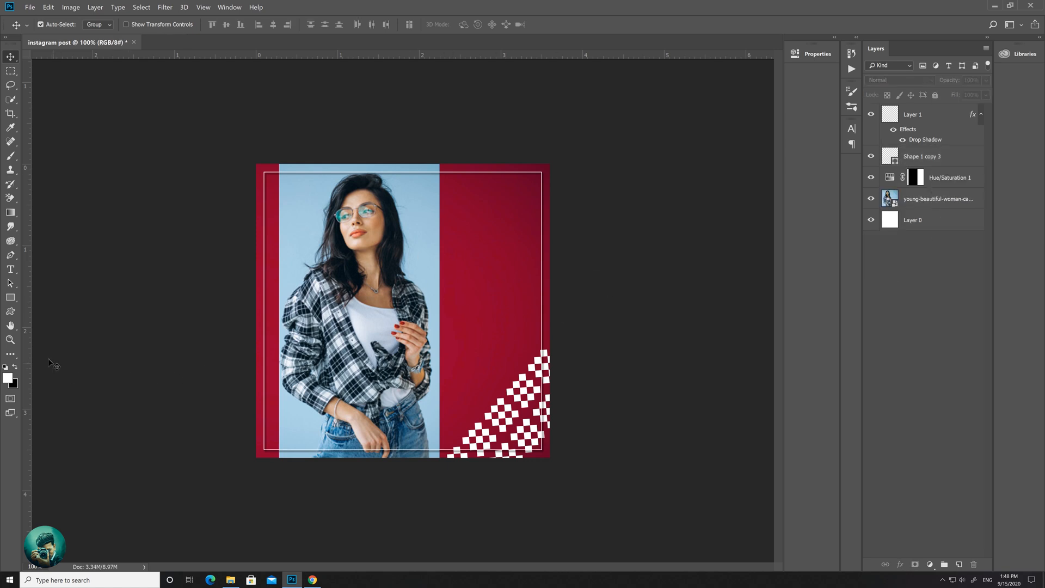
Draw a white diagonal-stripe custom shape about 93 px square at the canvas's right edge, near the top
{"action": "left_click", "coordinate": [10, 311]}
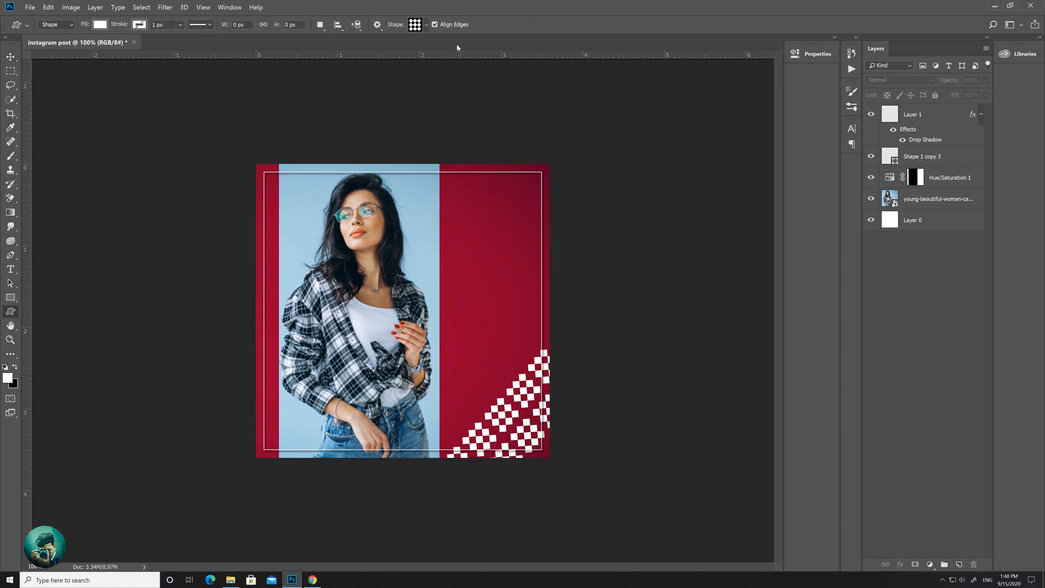
{"action": "left_click", "coordinate": [425, 24]}
{"action": "left_click", "coordinate": [440, 292]}
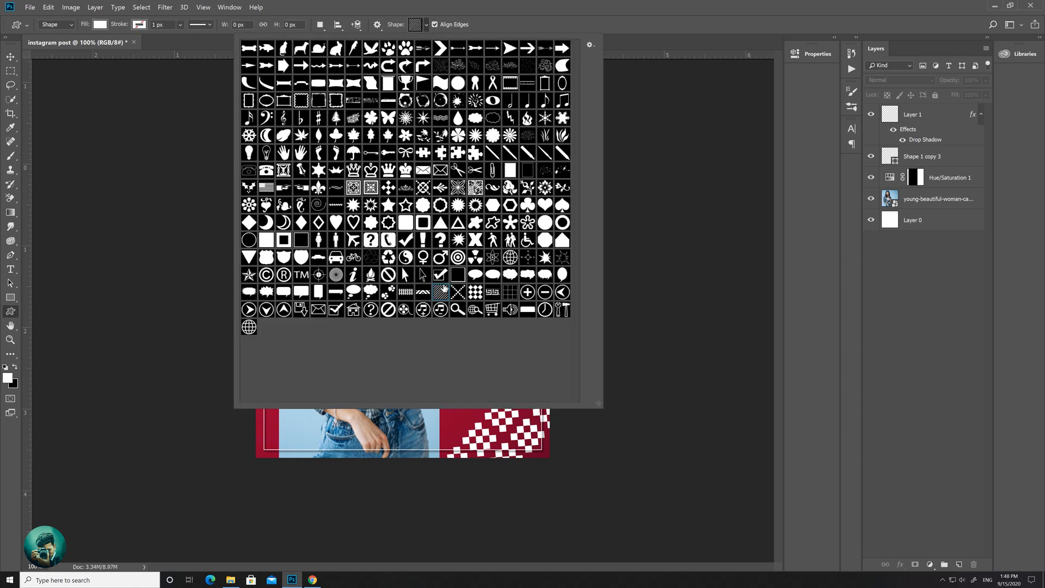
{"action": "left_click", "coordinate": [426, 25]}
{"action": "left_click_drag", "start_coordinate": [533, 189], "coordinate": [558, 219]}
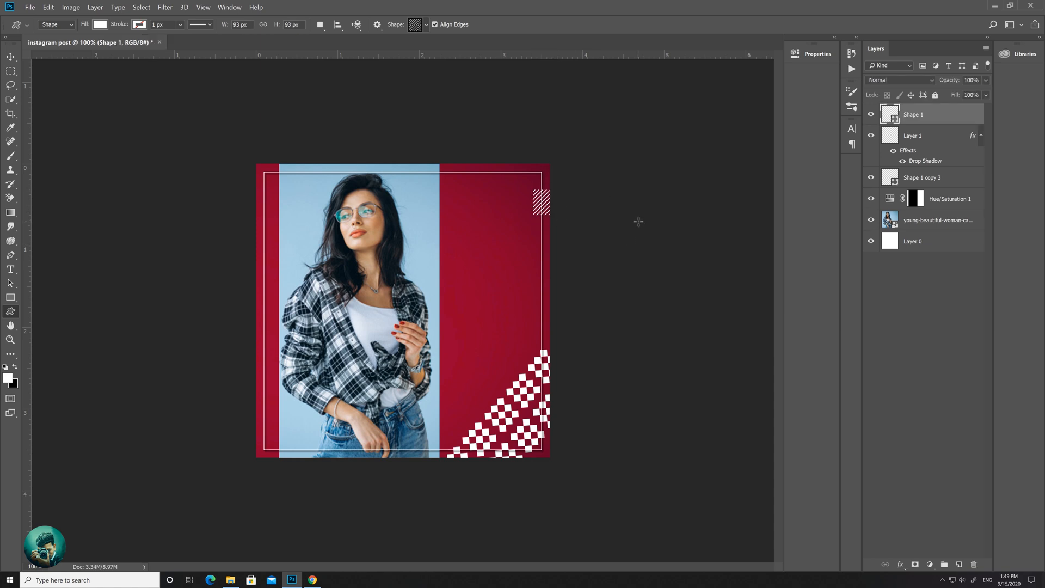
Undo the stray shift of the Hue/Saturation mask and lock that adjustment layer
{"action": "left_click", "coordinate": [10, 56]}
{"action": "left_click_drag", "start_coordinate": [549, 202], "coordinate": [534, 176], "text": "alt"}
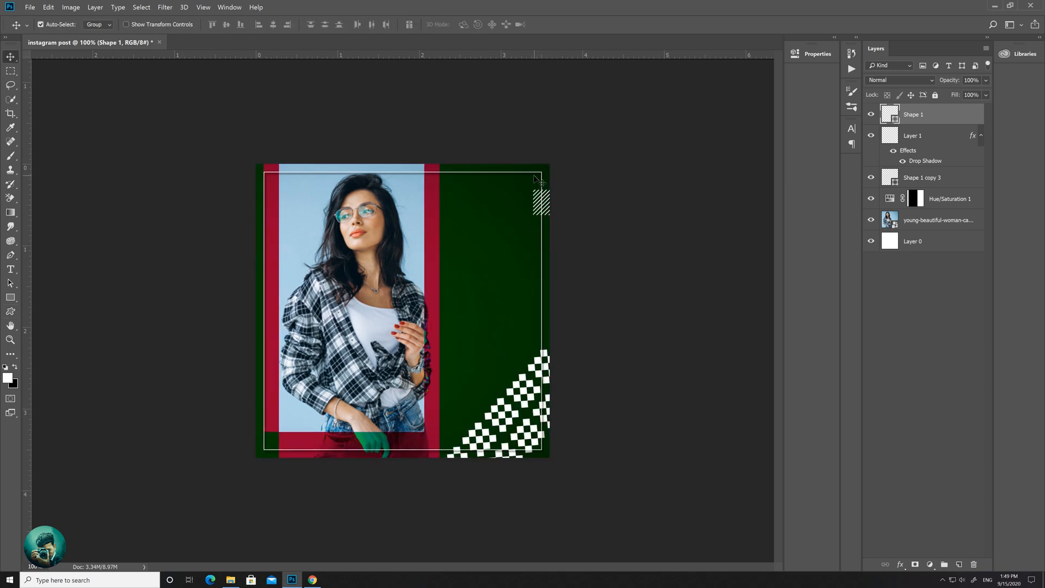
{"action": "key", "text": "ctrl+z"}
{"action": "left_click", "coordinate": [935, 95]}
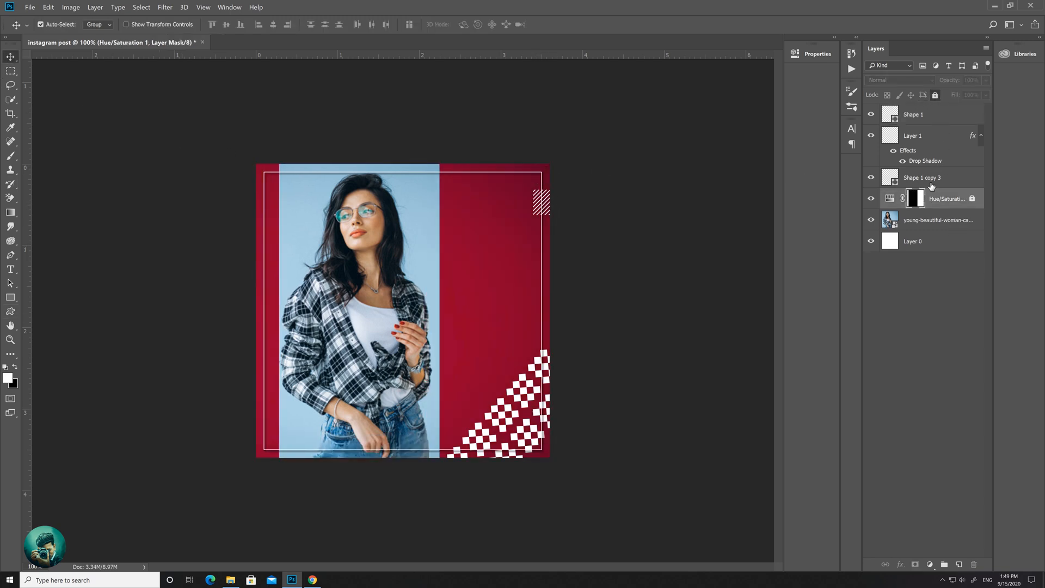
Duplicate the striped square's layer and move the copy straight up, just above the original
{"action": "left_click", "coordinate": [917, 116]}
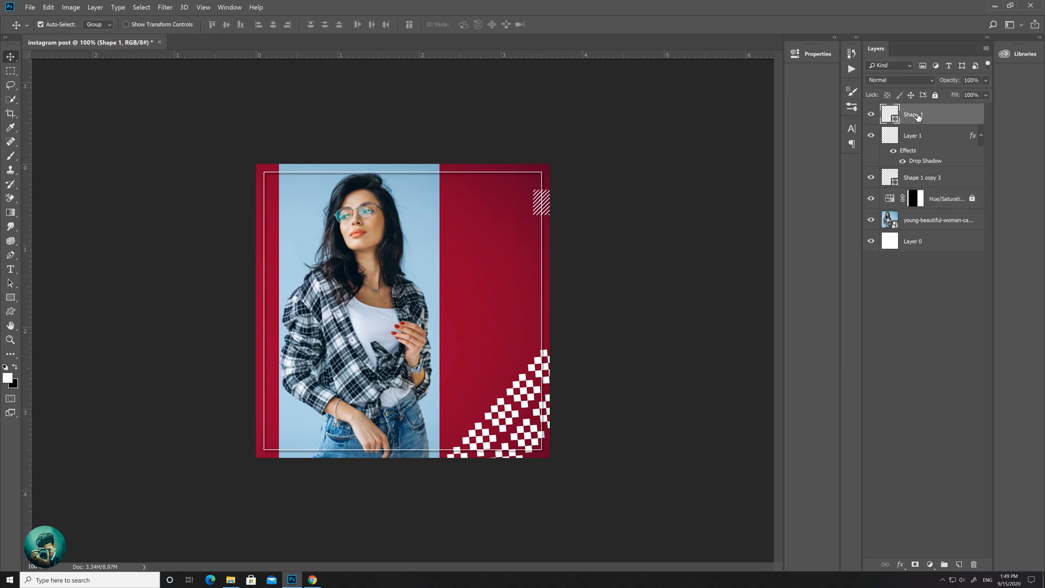
{"action": "right_click", "coordinate": [917, 117]}
{"action": "left_click", "coordinate": [924, 155]}
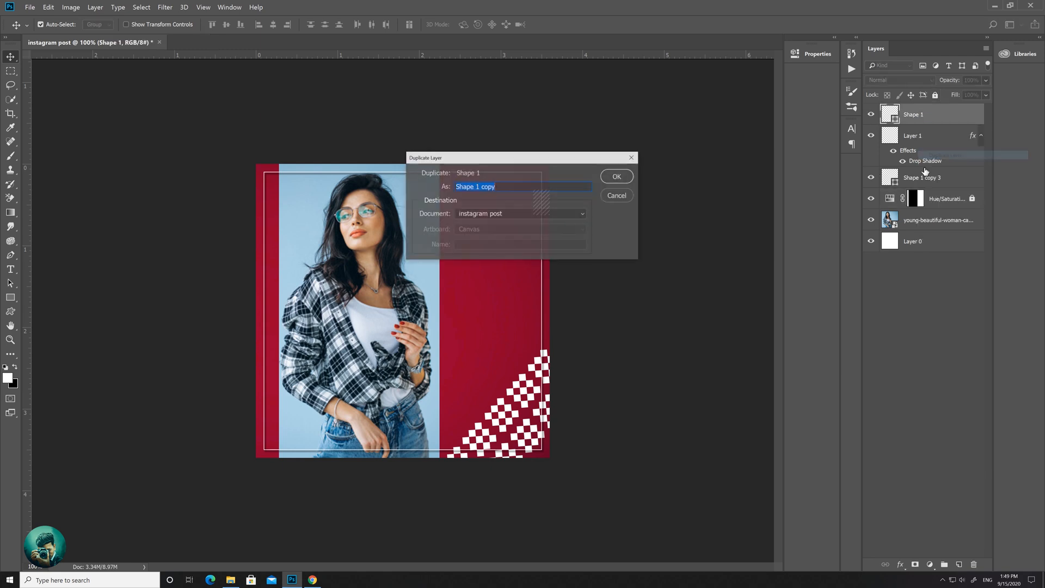
{"action": "left_click", "coordinate": [624, 177]}
{"action": "key", "text": "shift+Up"}
{"action": "key", "text": "shift+Up"}
{"action": "key", "text": "shift+Up"}
{"action": "key", "text": "shift+Up"}
{"action": "key", "text": "shift+Up"}
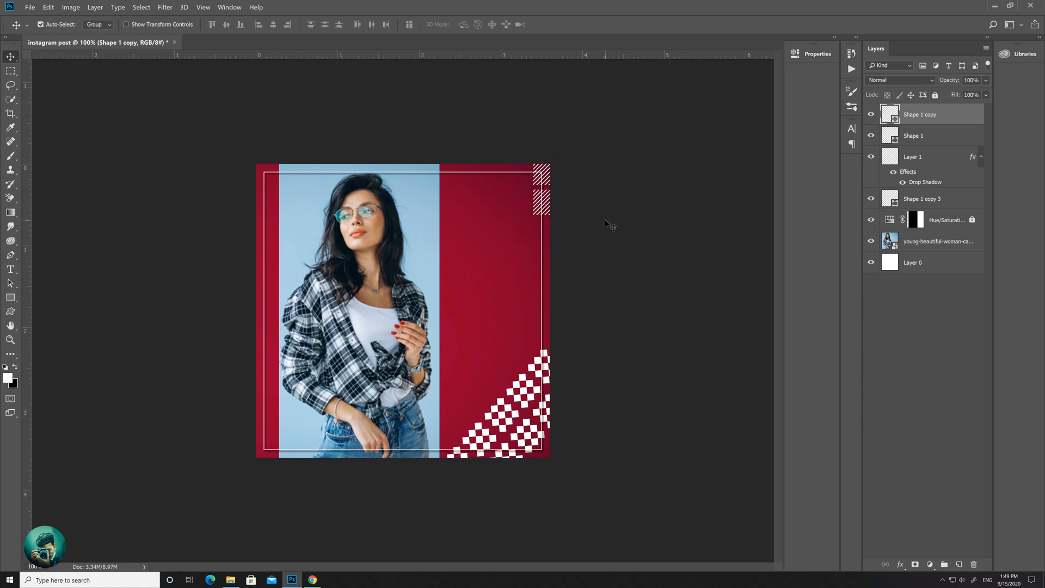
Move both striped squares together down and slightly left along the canvas's right edge
{"action": "left_click", "coordinate": [919, 139]}
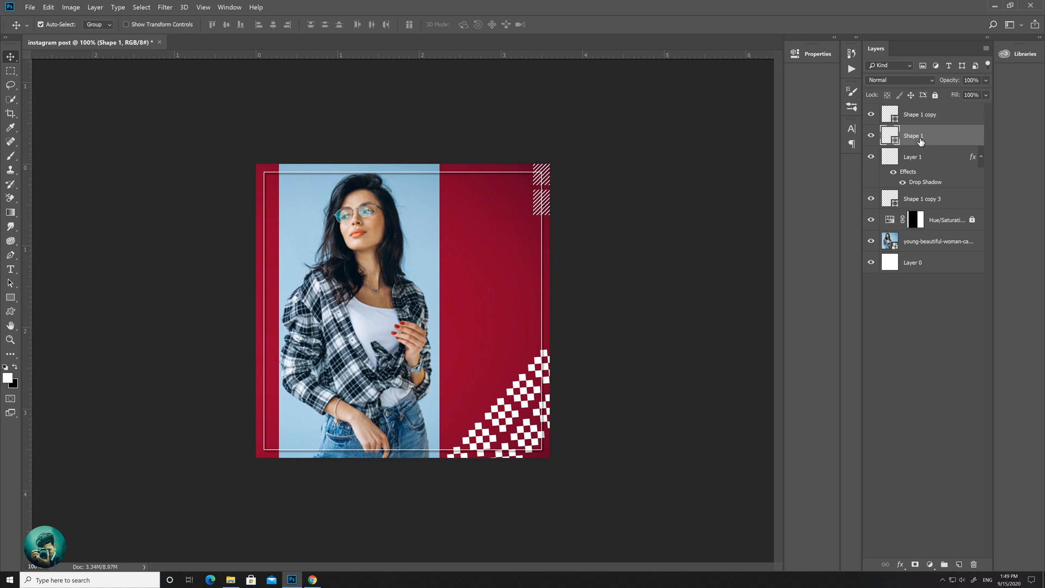
{"action": "left_click", "coordinate": [926, 119], "text": "shift"}
{"action": "key", "text": "shift+Down"}
{"action": "key", "text": "shift+Down"}
{"action": "key", "text": "shift+Down"}
{"action": "key", "text": "shift+Down"}
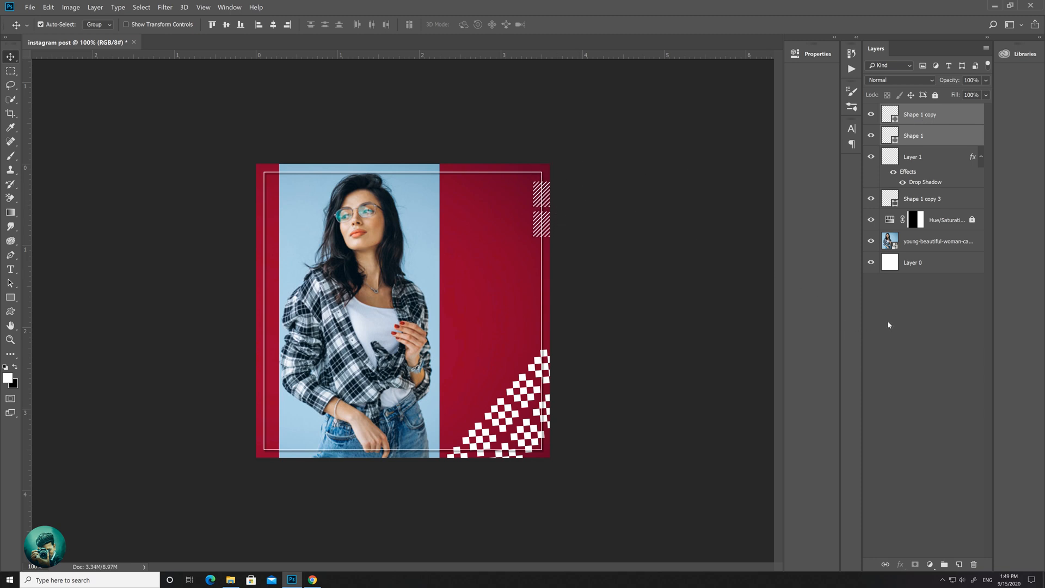
{"action": "key", "text": "Left"}
{"action": "key", "text": "Left"}
{"action": "key", "text": "Left"}
{"action": "key", "text": "Left"}
{"action": "key", "text": "Left"}
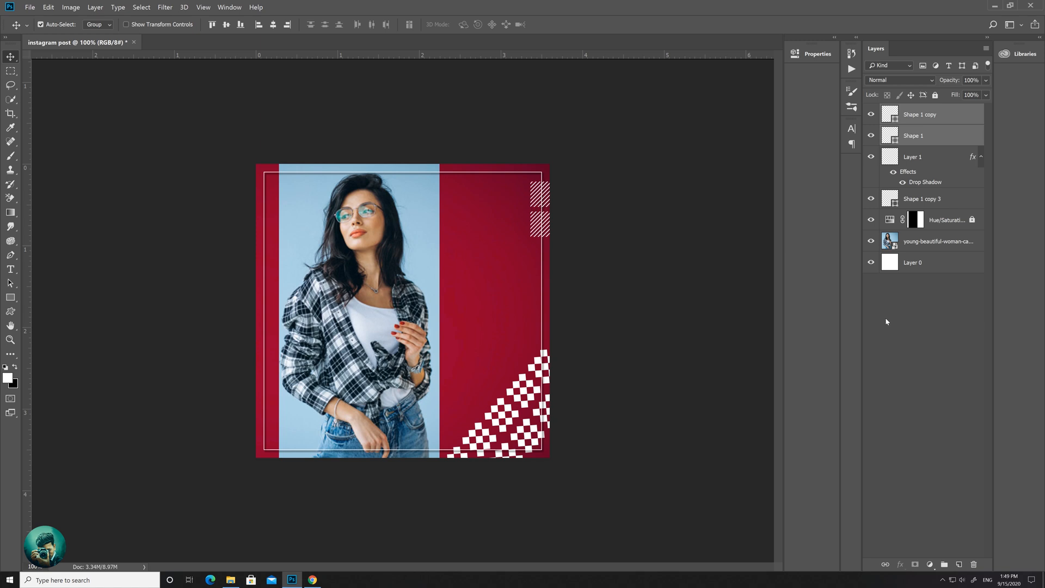
{"action": "left_click", "coordinate": [917, 333]}
Duplicate the upper striped square and move the copy up and left so it overlaps the canvas's top edge
{"action": "right_click", "coordinate": [919, 122]}
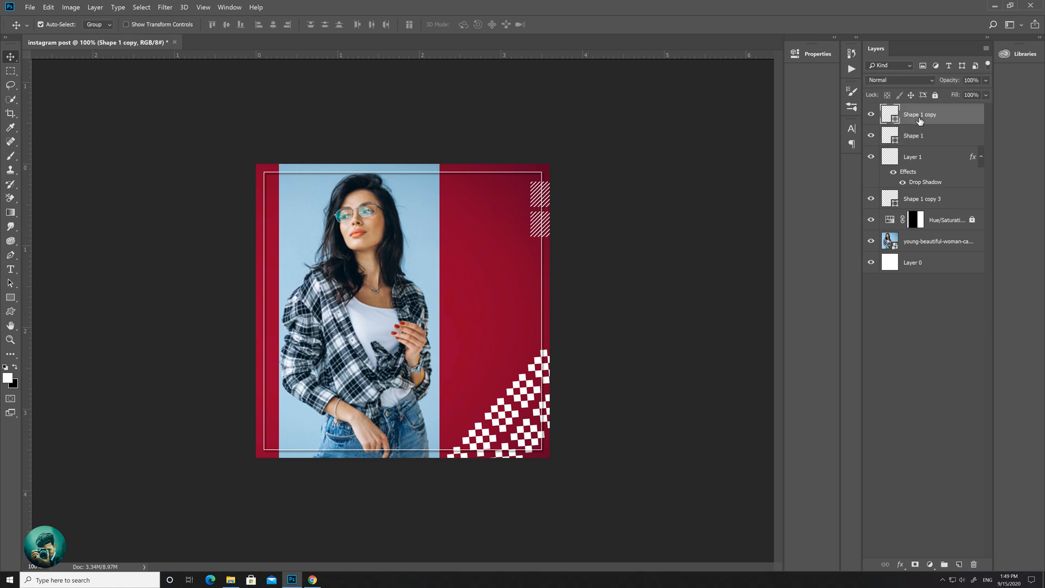
{"action": "left_click", "coordinate": [951, 163]}
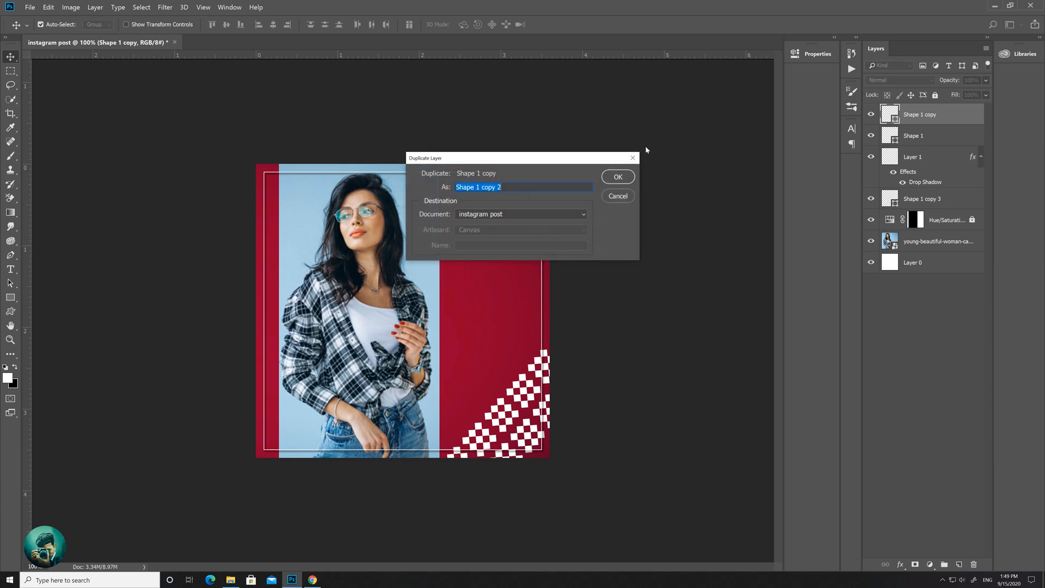
{"action": "left_click", "coordinate": [612, 177]}
{"action": "key", "text": "shift+Left"}
{"action": "key", "text": "shift+Left"}
{"action": "key", "text": "shift+Left"}
{"action": "key", "text": "shift+Left"}
{"action": "key", "text": "shift+Left"}
{"action": "key", "text": "shift+Left"}
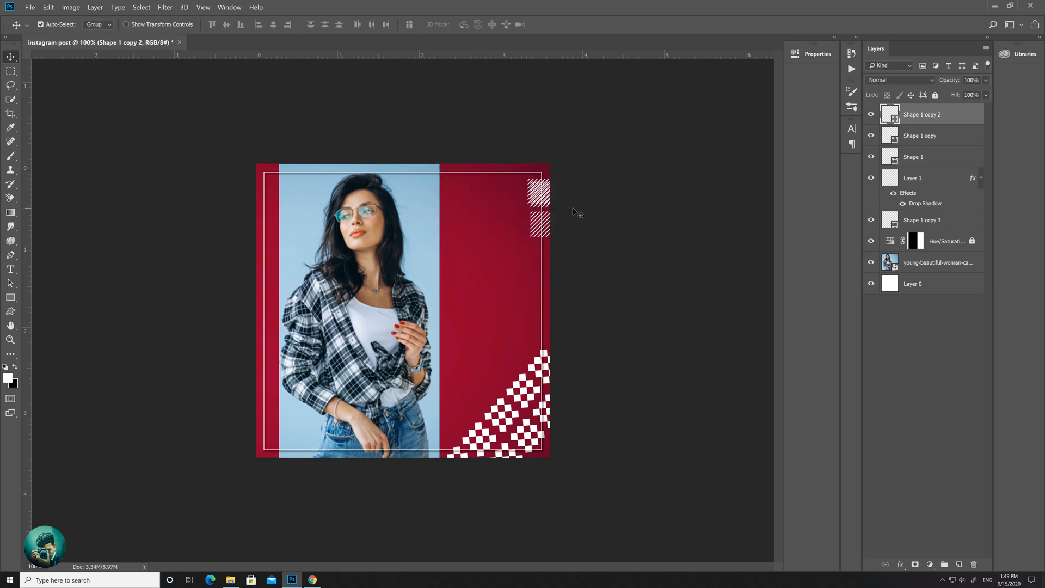
{"action": "key", "text": "shift+Up"}
{"action": "key", "text": "shift+Up"}
{"action": "key", "text": "shift+Up"}
{"action": "key", "text": "shift+Up"}
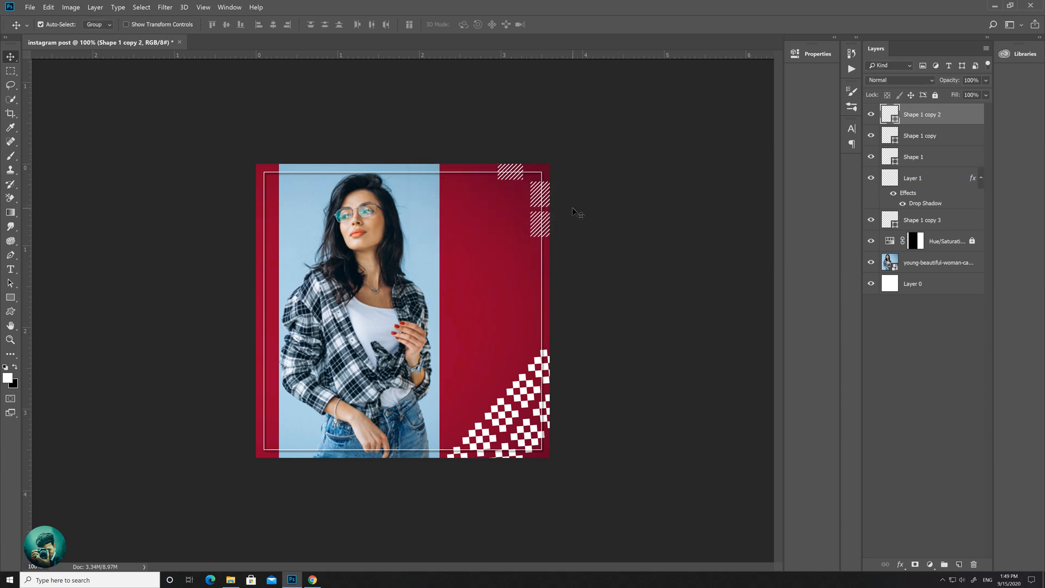
{"action": "left_click", "coordinate": [679, 264]}
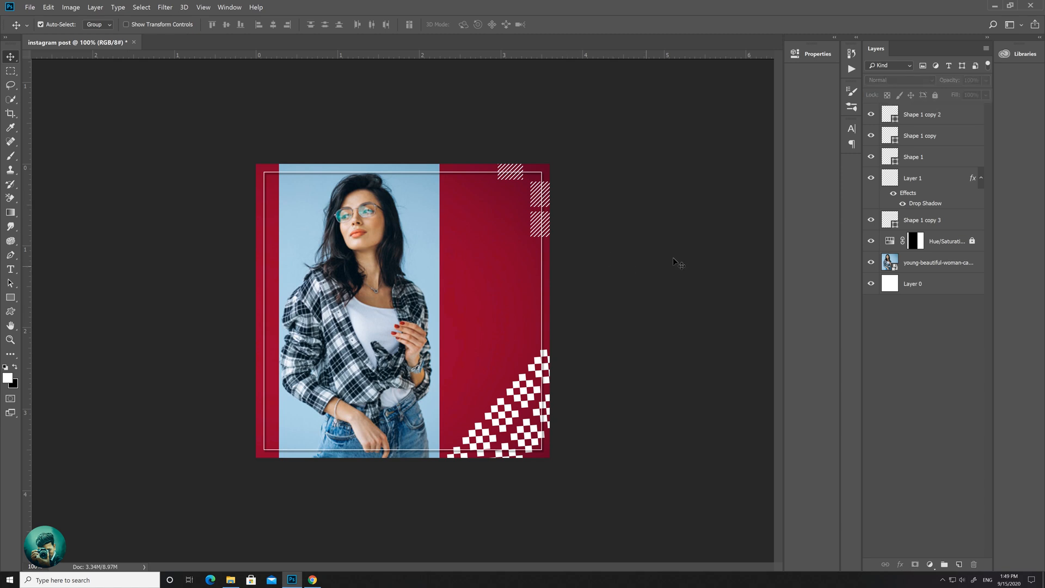
Duplicate the striped square at the canvas's top edge and move the copy into the lower-left corner, flush with the canvas edges
{"action": "left_click", "coordinate": [923, 116]}
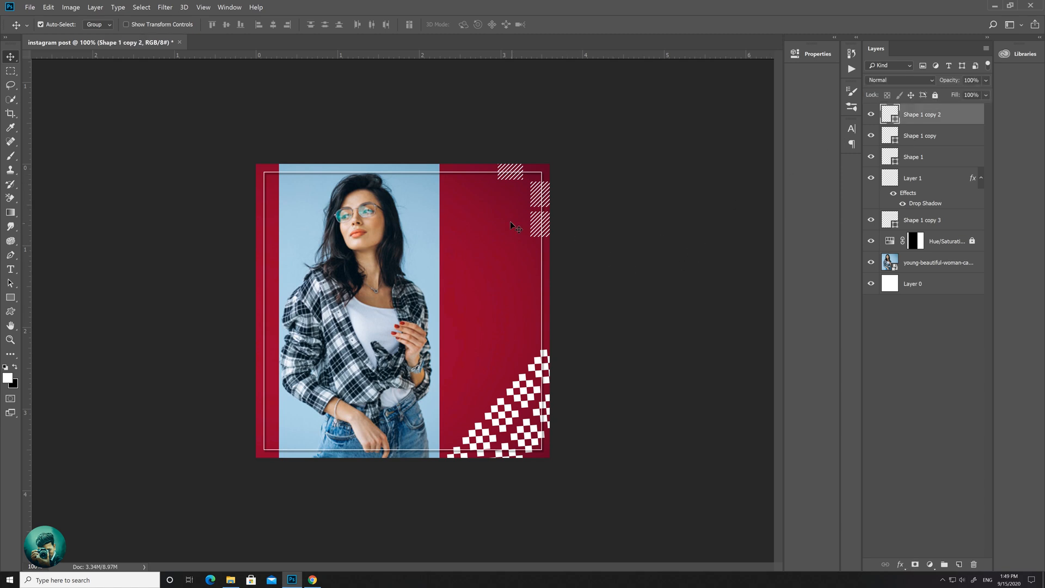
{"action": "right_click", "coordinate": [950, 113]}
{"action": "left_click", "coordinate": [952, 152]}
{"action": "left_click", "coordinate": [615, 179]}
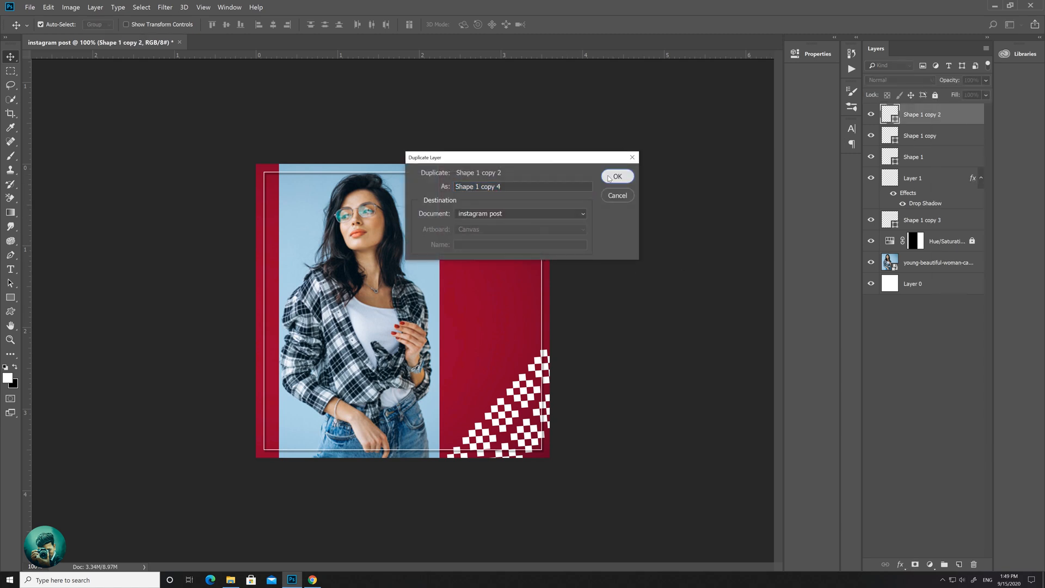
{"action": "key", "text": "shift+Left"}
{"action": "key", "text": "shift+Left"}
{"action": "key", "text": "shift+Left"}
{"action": "key", "text": "shift+Left"}
{"action": "key", "text": "shift+Left"}
{"action": "key", "text": "shift+Left"}
{"action": "key", "text": "shift+Left"}
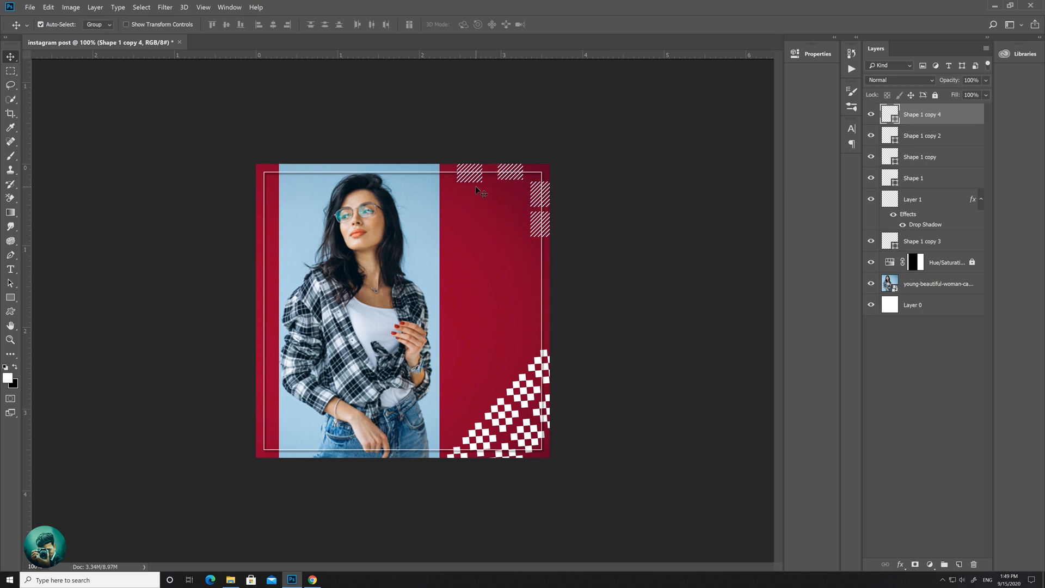
{"action": "key", "text": "shift+Down"}
{"action": "key", "text": "shift+Down"}
{"action": "key", "text": "shift+Down"}
{"action": "key", "text": "shift+Down"}
{"action": "key", "text": "shift+Down"}
{"action": "key", "text": "shift+Down"}
{"action": "key", "text": "shift+Down"}
{"action": "key", "text": "shift+Down"}
{"action": "key", "text": "shift+Down"}
{"action": "key", "text": "shift+Down"}
{"action": "key", "text": "shift+Down"}
{"action": "key", "text": "shift+Down"}
{"action": "key", "text": "shift+Down"}
{"action": "key", "text": "shift+Down"}
{"action": "key", "text": "shift+Down"}
{"action": "key", "text": "shift+Down"}
{"action": "key", "text": "shift+Down"}
{"action": "key", "text": "shift+Down"}
{"action": "key", "text": "shift+Down"}
{"action": "key", "text": "shift+Down"}
{"action": "key", "text": "shift+Down"}
{"action": "key", "text": "shift+Down"}
{"action": "key", "text": "shift+Down"}
{"action": "key", "text": "shift+Down"}
{"action": "key", "text": "shift+Down"}
{"action": "key", "text": "shift+Down"}
{"action": "key", "text": "shift+Down"}
{"action": "key", "text": "shift+Down"}
{"action": "key", "text": "shift+Down"}
{"action": "key", "text": "shift+Down"}
{"action": "key", "text": "shift+Down"}
{"action": "key", "text": "shift+Down"}
{"action": "key", "text": "shift+Down"}
{"action": "key", "text": "shift+Down"}
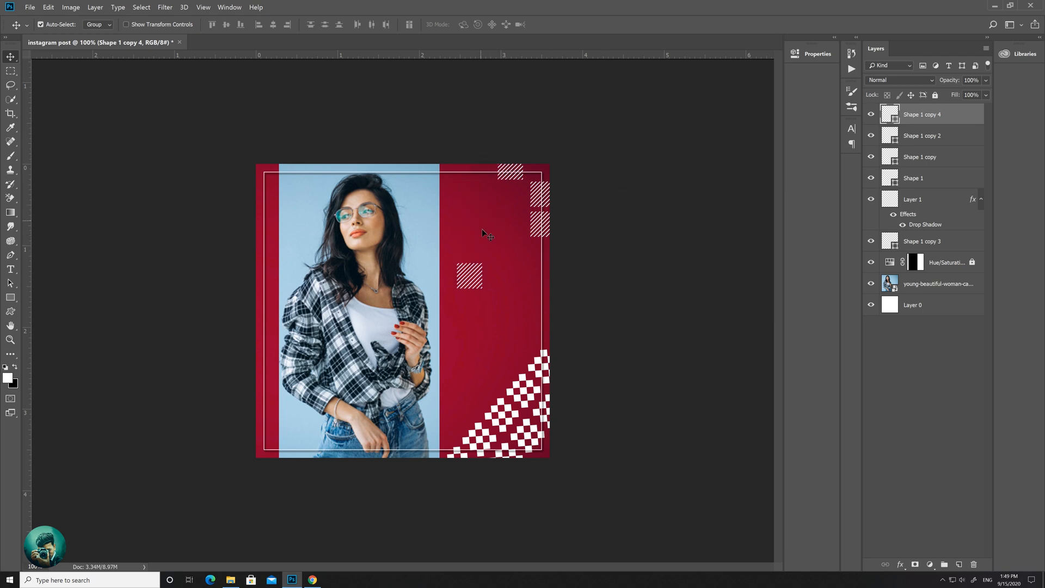
{"action": "key", "text": "shift+Down"}
{"action": "key", "text": "shift+Down"}
{"action": "key", "text": "shift+Down"}
{"action": "key", "text": "shift+Down"}
{"action": "key", "text": "shift+Down"}
{"action": "key", "text": "shift+Down"}
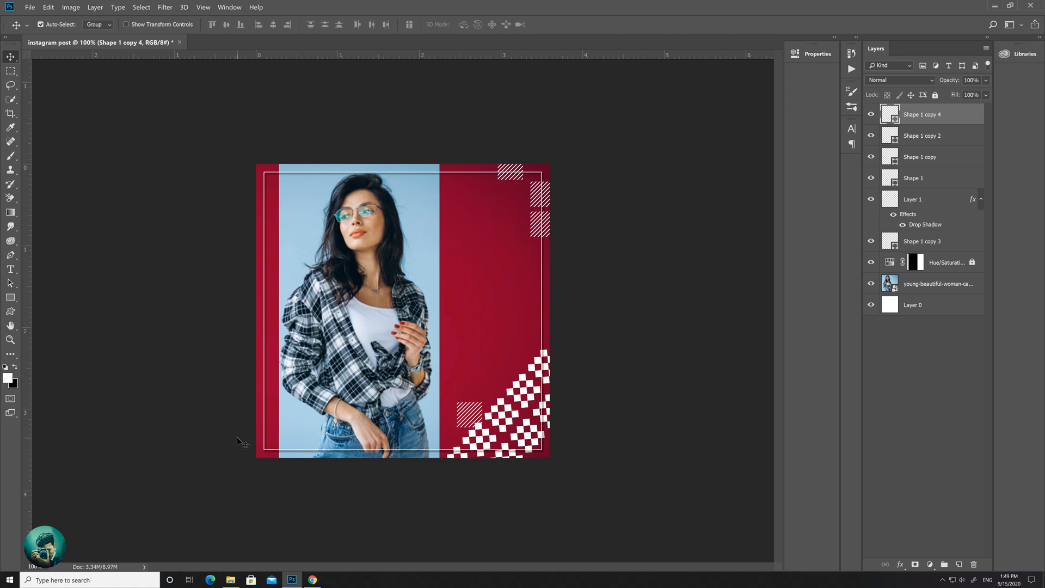
{"action": "key", "text": "shift+Left"}
{"action": "key", "text": "shift+Left"}
{"action": "key", "text": "shift+Left"}
{"action": "key", "text": "shift+Left"}
{"action": "key", "text": "shift+Left"}
{"action": "key", "text": "shift+Left"}
{"action": "key", "text": "shift+Left"}
{"action": "key", "text": "shift+Left"}
{"action": "key", "text": "shift+Left"}
{"action": "key", "text": "shift+Left"}
{"action": "key", "text": "shift+Left"}
{"action": "key", "text": "shift+Left"}
{"action": "key", "text": "shift+Left"}
{"action": "key", "text": "shift+Left"}
{"action": "key", "text": "shift+Left"}
{"action": "key", "text": "shift+Left"}
{"action": "key", "text": "shift+Left"}
{"action": "key", "text": "shift+Left"}
{"action": "key", "text": "shift+Left"}
{"action": "key", "text": "shift+Left"}
{"action": "key", "text": "shift+Left"}
{"action": "key", "text": "shift+Left"}
{"action": "key", "text": "shift+Left"}
{"action": "key", "text": "shift+Left"}
{"action": "key", "text": "shift+Left"}
{"action": "key", "text": "shift+Left"}
{"action": "key", "text": "shift+Left"}
{"action": "key", "text": "shift+Left"}
{"action": "key", "text": "shift+Left"}
{"action": "key", "text": "shift+Left"}
{"action": "key", "text": "shift+Left"}
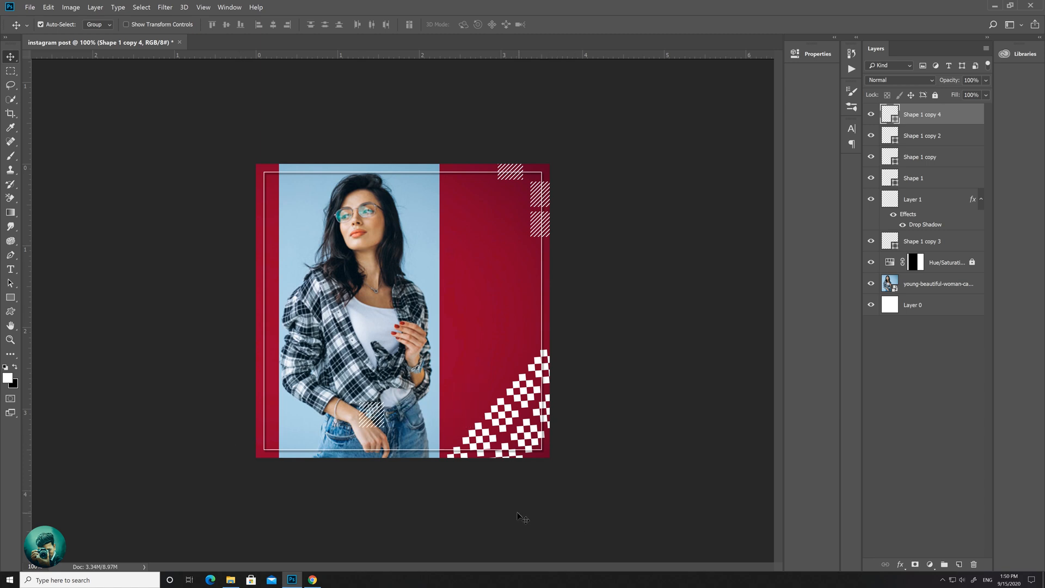
{"action": "key", "text": "shift+Left"}
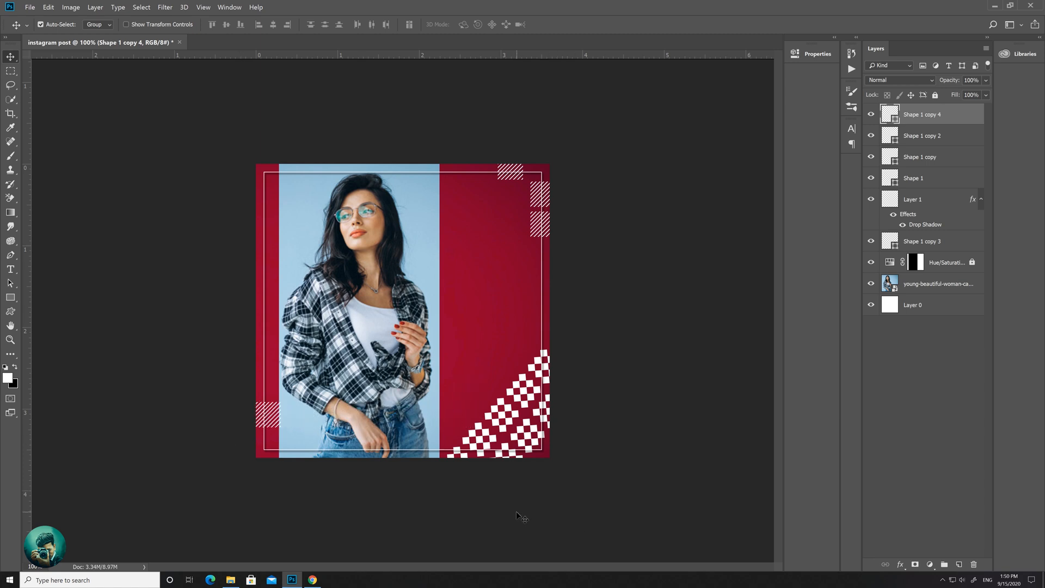
{"action": "key", "text": "Left"}
{"action": "key", "text": "Left"}
{"action": "key", "text": "shift+Down"}
{"action": "key", "text": "shift+Down"}
{"action": "key", "text": "shift+Down"}
{"action": "key", "text": "shift+Down"}
{"action": "key", "text": "shift+Down"}
{"action": "key", "text": "shift+Down"}
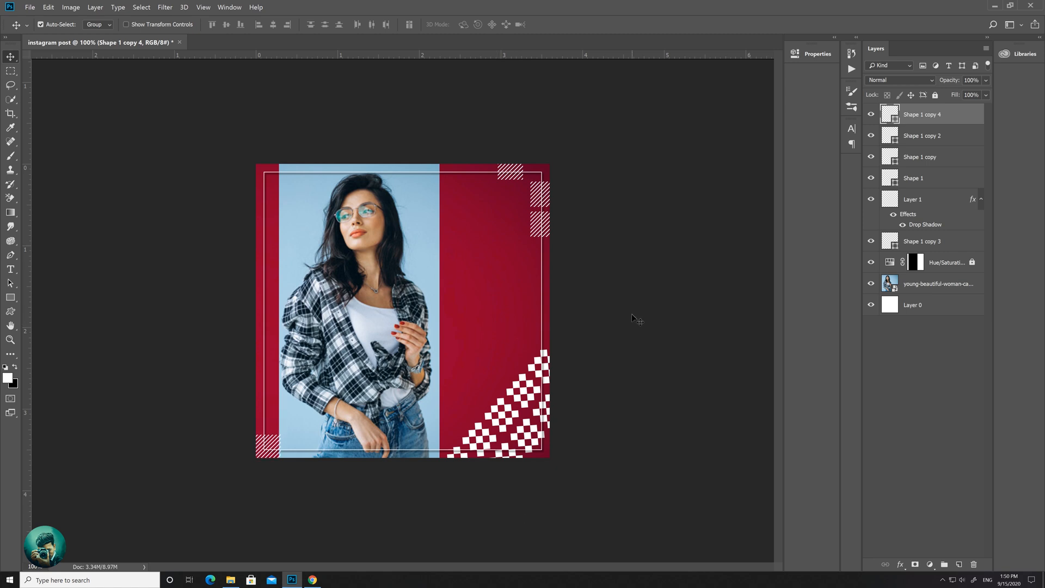
Duplicate the lower-left striped square, move the copy straight up the canvas's left edge, and place another copy just above it
{"action": "right_click", "coordinate": [935, 115]}
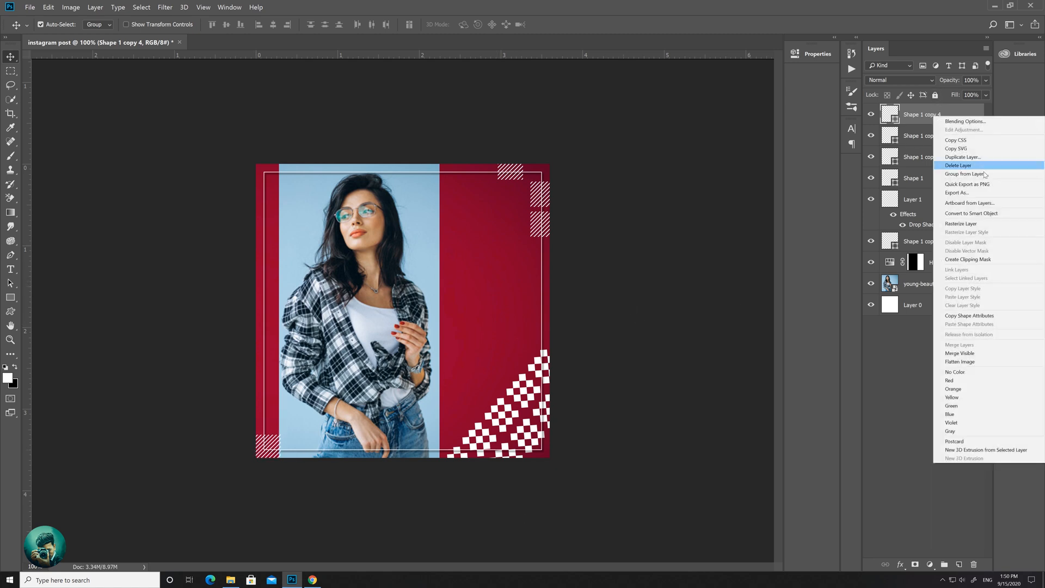
{"action": "left_click", "coordinate": [989, 163]}
{"action": "left_click", "coordinate": [618, 175]}
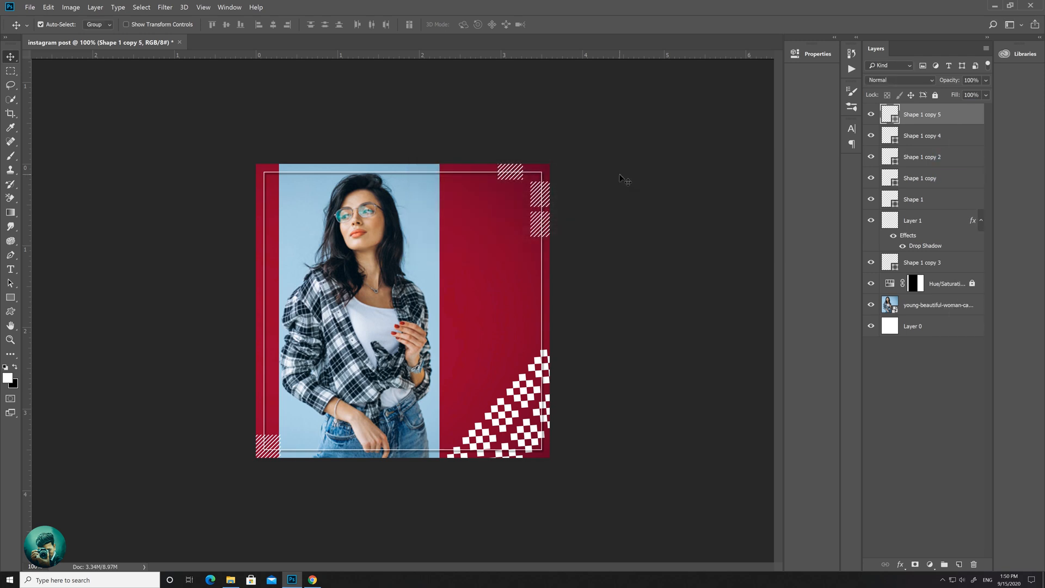
{"action": "key", "text": "shift+Up"}
{"action": "key", "text": "shift+Up"}
{"action": "key", "text": "shift+Up"}
{"action": "key", "text": "shift+Up"}
{"action": "key", "text": "shift+Up"}
{"action": "key", "text": "shift+Up"}
{"action": "key", "text": "shift+Up"}
{"action": "key", "text": "shift+Up"}
{"action": "key", "text": "shift+Up"}
{"action": "key", "text": "shift+Up"}
{"action": "key", "text": "shift+Up"}
{"action": "key", "text": "shift+Up"}
{"action": "key", "text": "shift+Up"}
{"action": "key", "text": "shift+Up"}
{"action": "key", "text": "shift+Up"}
{"action": "key", "text": "shift+Up"}
{"action": "key", "text": "shift+Up"}
{"action": "key", "text": "shift+Up"}
{"action": "key", "text": "shift+Up"}
{"action": "key", "text": "shift+Up"}
{"action": "key", "text": "shift+Up"}
{"action": "key", "text": "shift+Up"}
{"action": "key", "text": "shift+Up"}
{"action": "key", "text": "shift+Up"}
{"action": "key", "text": "shift+Up"}
{"action": "key", "text": "shift+Up"}
{"action": "key", "text": "shift+Up"}
{"action": "key", "text": "shift+Up"}
{"action": "key", "text": "shift+Up"}
{"action": "key", "text": "shift+Up"}
{"action": "key", "text": "shift+Up"}
{"action": "key", "text": "shift+Up"}
{"action": "key", "text": "shift+Up"}
{"action": "key", "text": "shift+Up"}
{"action": "key", "text": "shift+Up"}
{"action": "key", "text": "shift+Up"}
{"action": "left_click_drag", "start_coordinate": [280, 235], "coordinate": [272, 195]}
{"action": "left_click", "coordinate": [717, 322]}
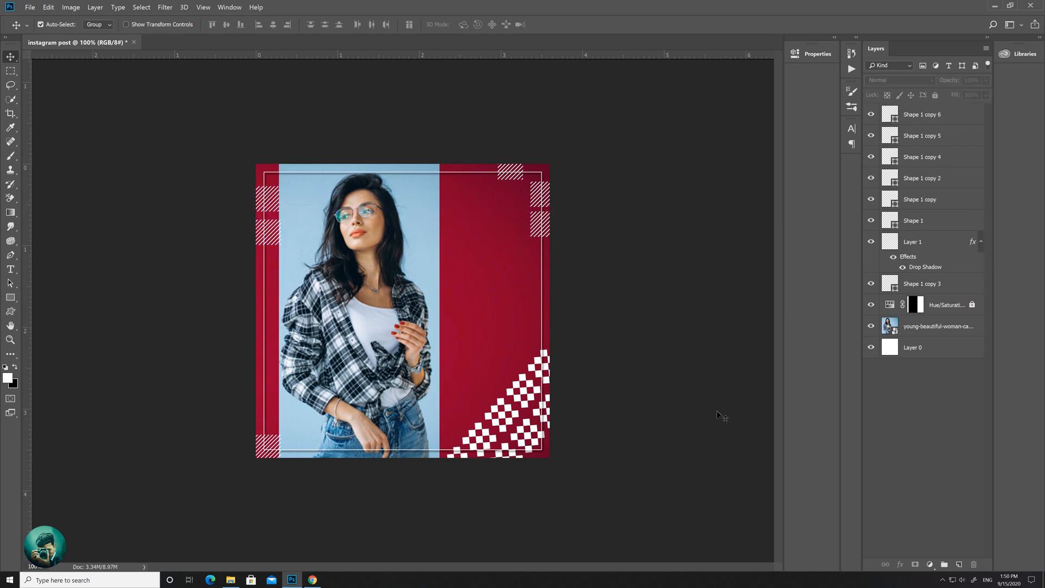
Add centred white text on the red area reading WEEKEND on one line and SALE below it
{"action": "left_click", "coordinate": [10, 269]}
{"action": "left_click", "coordinate": [456, 305]}
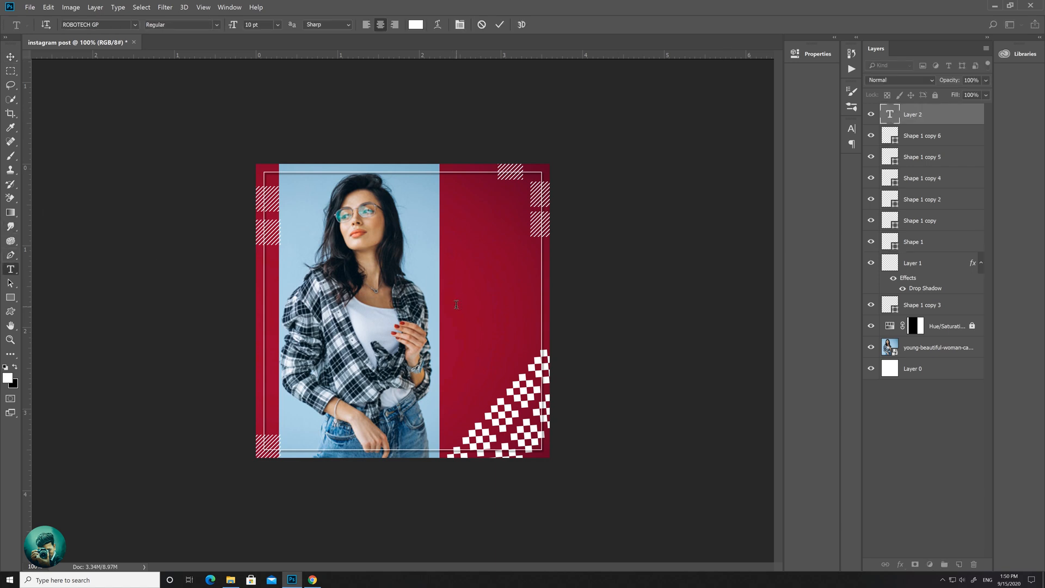
{"action": "type", "text": "WEEKEND"}
{"action": "key", "text": "BackSpace"}
{"action": "type", "text": "SALE"}
Enlarge both lines of the WEEKEND SALE text to 30 pt
{"action": "key", "text": "ctrl+a"}
{"action": "left_click", "coordinate": [279, 25]}
{"action": "left_click", "coordinate": [272, 114]}
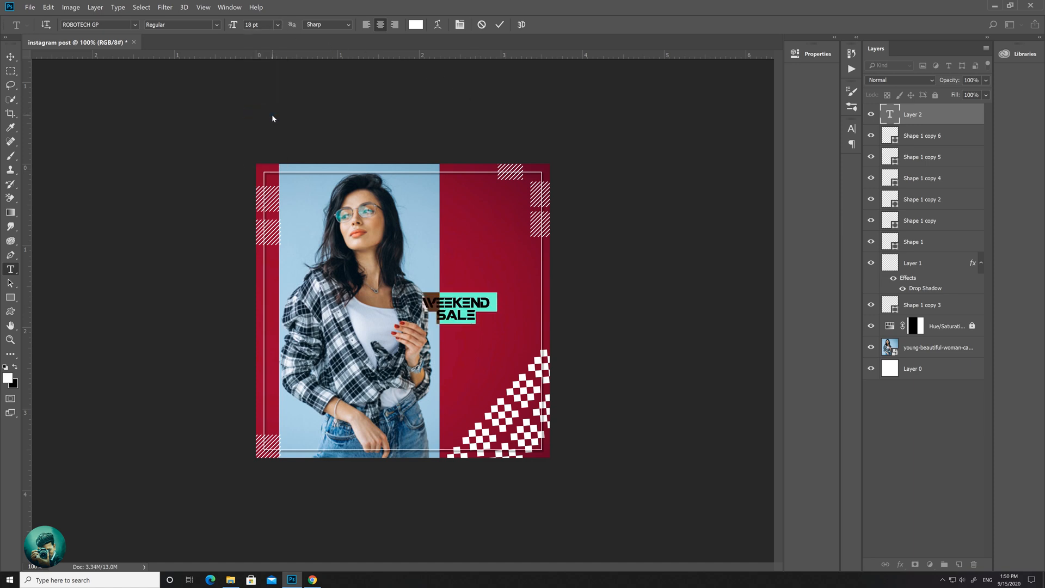
{"action": "left_click", "coordinate": [278, 25]}
{"action": "left_click", "coordinate": [264, 129]}
Change both lines of the text to the Orbitron Bold font at 16 pt
{"action": "left_click", "coordinate": [134, 25]}
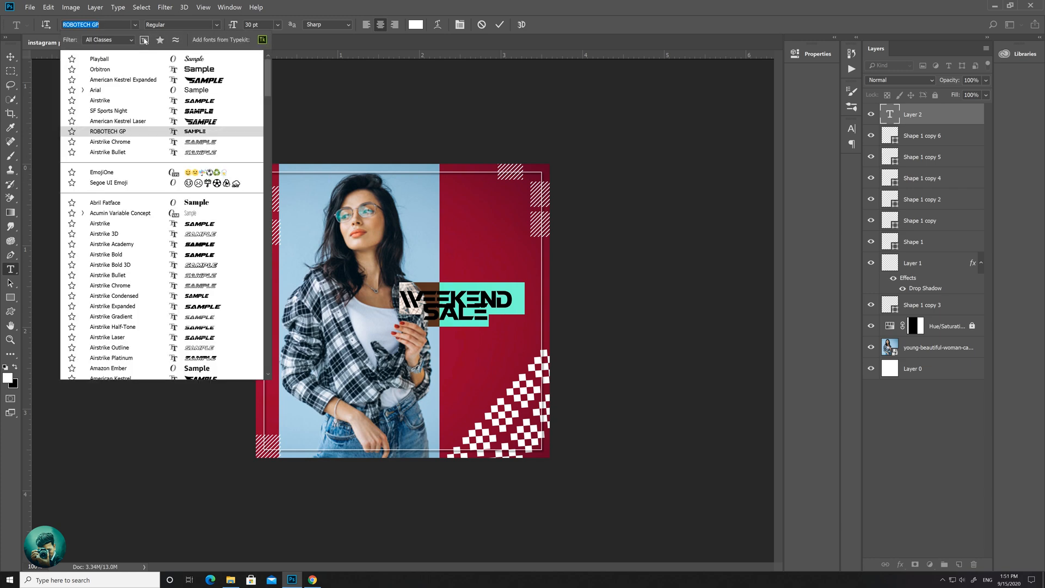
{"action": "left_click", "coordinate": [143, 70]}
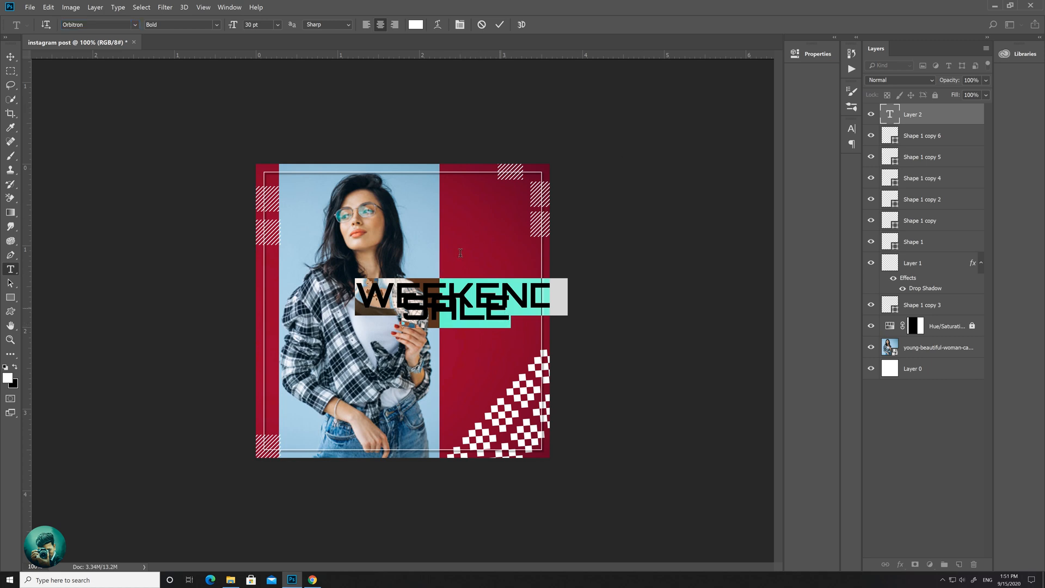
{"action": "left_click", "coordinate": [278, 24]}
{"action": "left_click", "coordinate": [263, 106]}
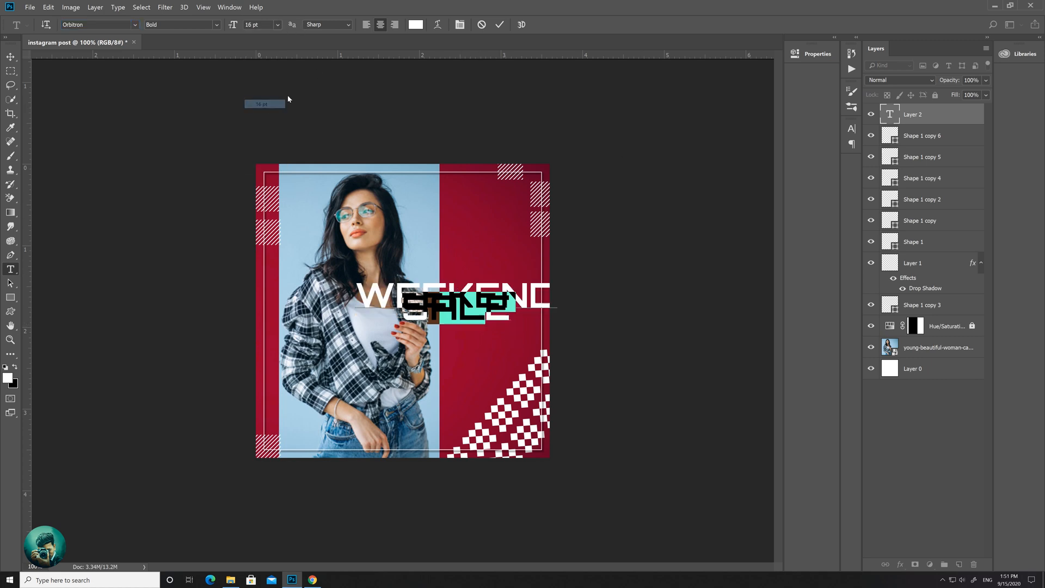
Enlarge only the word SALE to 30 pt
{"action": "left_click", "coordinate": [484, 315]}
{"action": "left_click_drag", "start_coordinate": [484, 315], "coordinate": [429, 318]}
{"action": "key", "text": "ctrl+shift+period"}
{"action": "key", "text": "ctrl+shift+period"}
{"action": "key", "text": "ctrl+shift+period"}
{"action": "key", "text": "ctrl+shift+period"}
{"action": "key", "text": "ctrl+shift+period"}
{"action": "key", "text": "ctrl+shift+period"}
{"action": "key", "text": "ctrl+shift+period"}
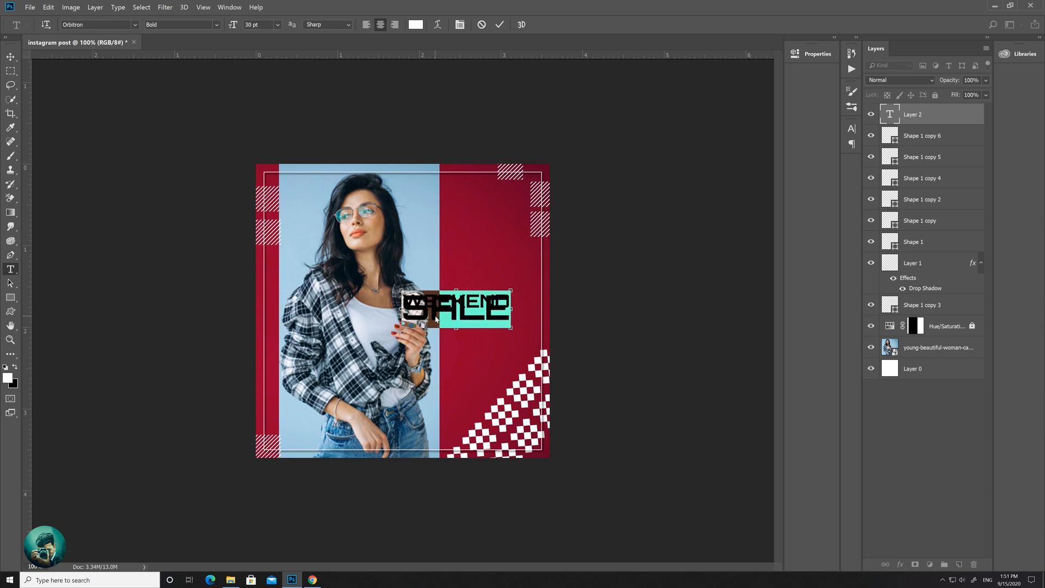
Set the leading of the SALE line to 23.88 pt and commit the text
{"action": "key", "text": "ctrl+t"}
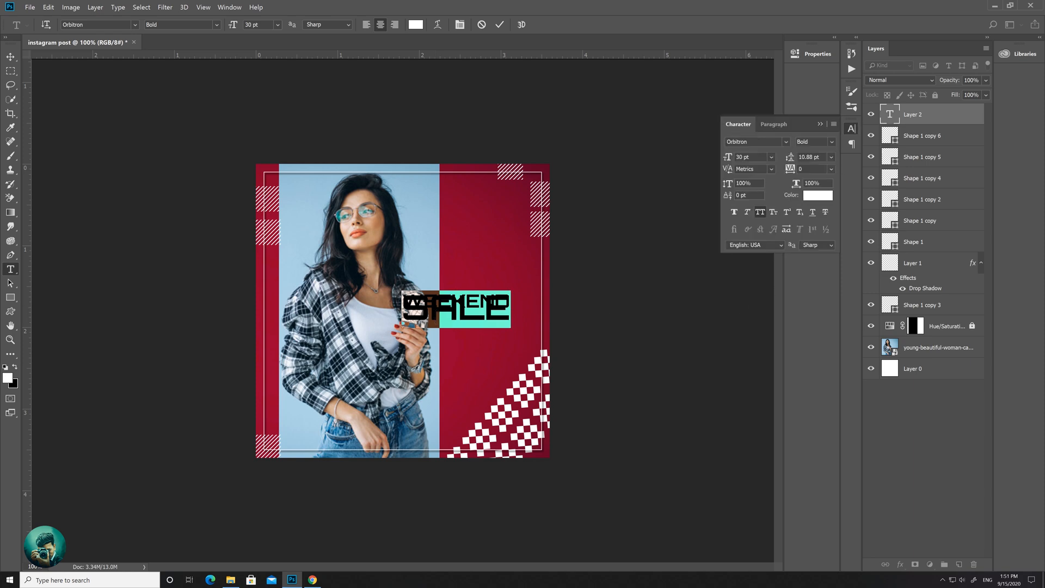
{"action": "left_click_drag", "start_coordinate": [789, 157], "coordinate": [794, 158]}
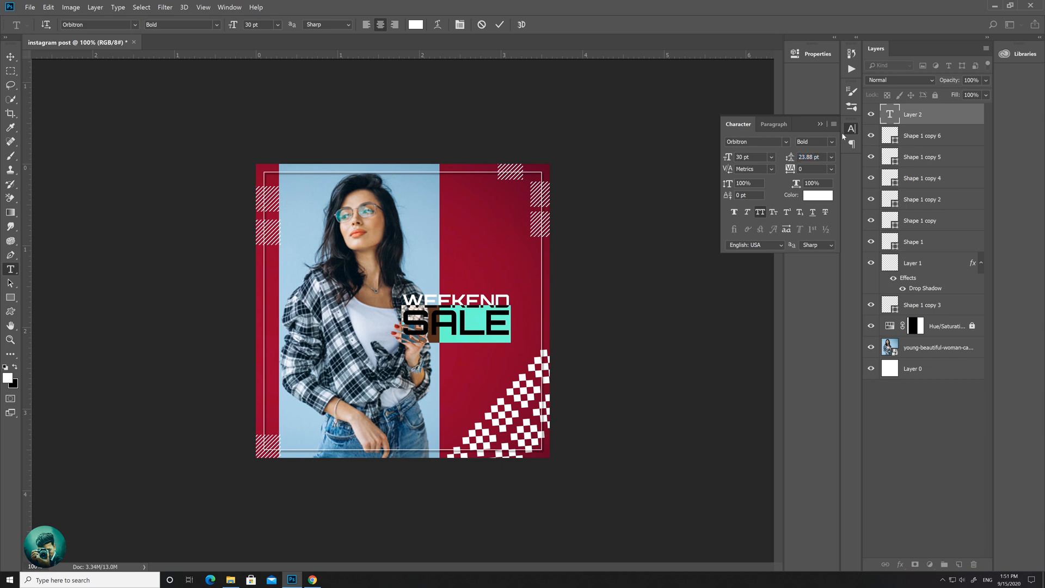
{"action": "left_click", "coordinate": [820, 123]}
{"action": "left_click", "coordinate": [962, 426]}
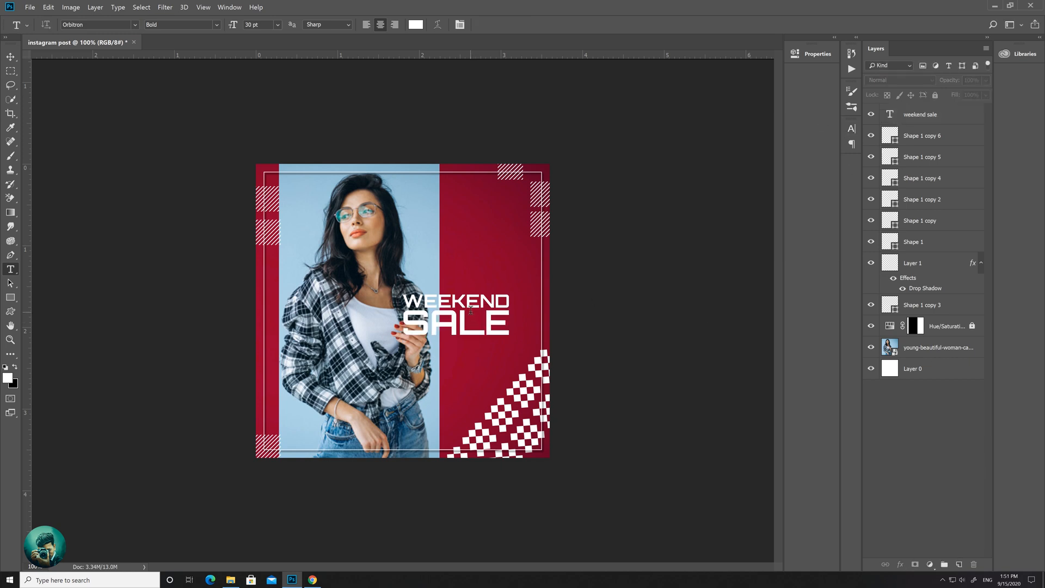
Scale the WEEKEND SALE text to about 70.73% and position it inside the red area beside the woman
{"action": "key", "text": "v"}
{"action": "left_click_drag", "start_coordinate": [470, 311], "coordinate": [488, 293]}
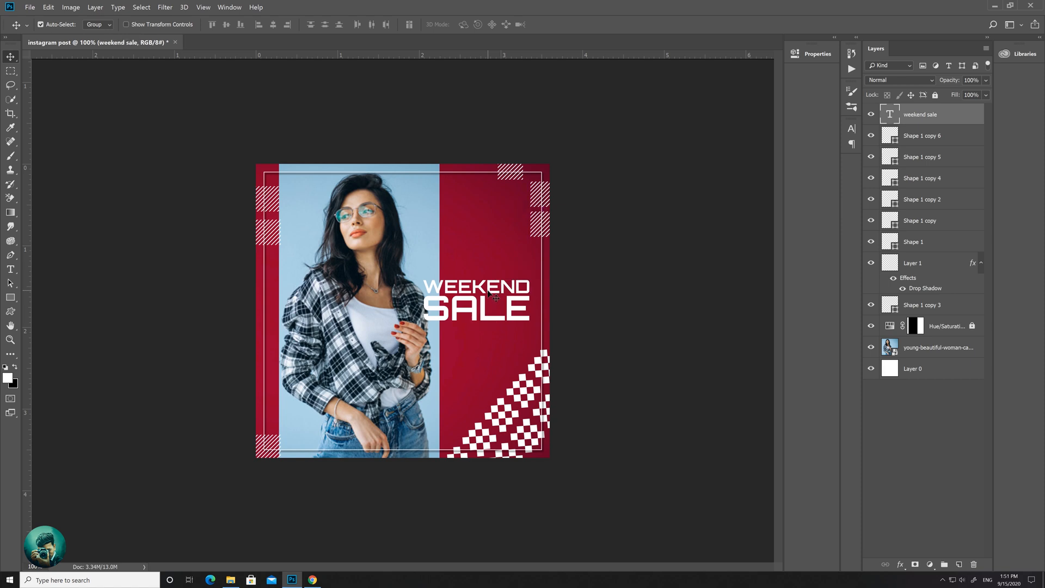
{"action": "key", "text": "t"}
{"action": "left_click", "coordinate": [487, 289]}
{"action": "key", "text": "ctrl+a"}
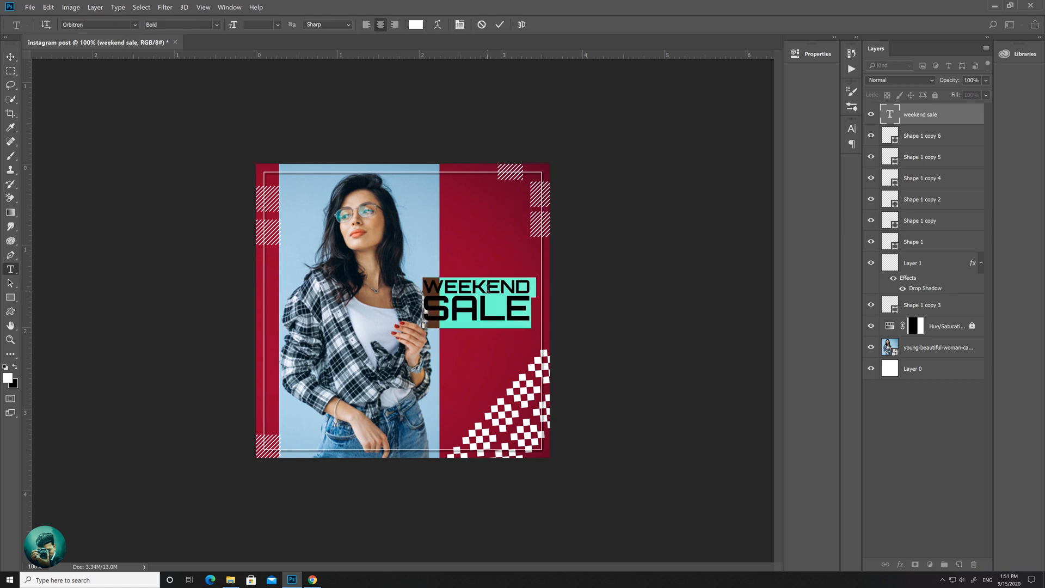
{"action": "left_click", "coordinate": [10, 57]}
{"action": "key", "text": "ctrl+t"}
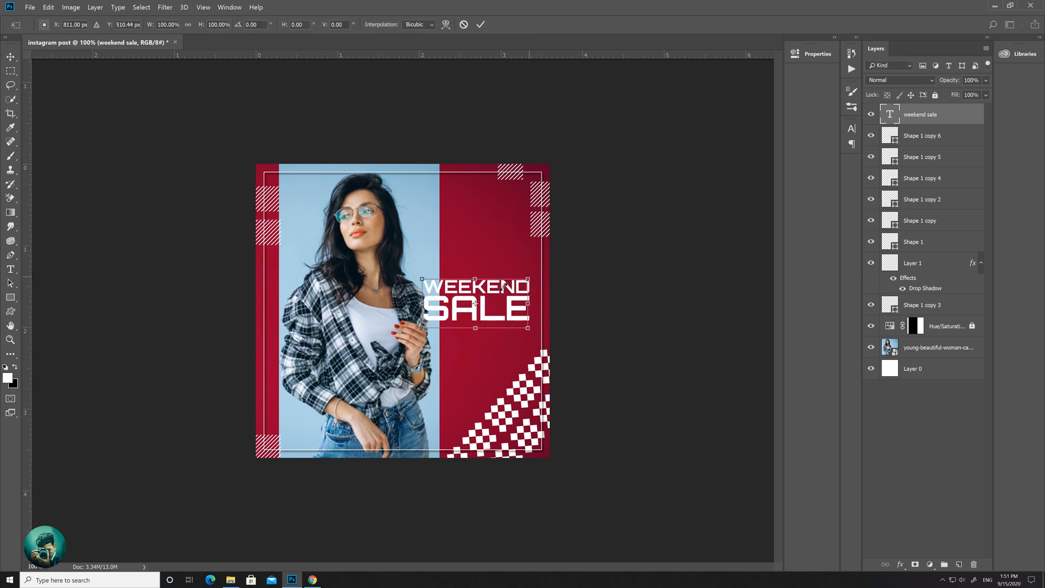
{"action": "left_click_drag", "start_coordinate": [502, 285], "coordinate": [509, 305]}
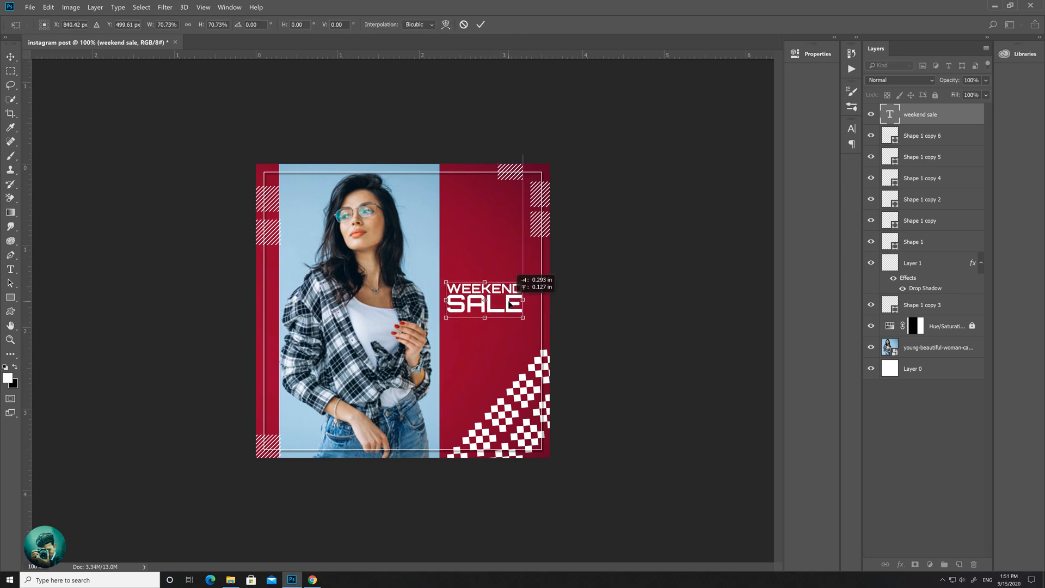
{"action": "key", "text": "Return"}
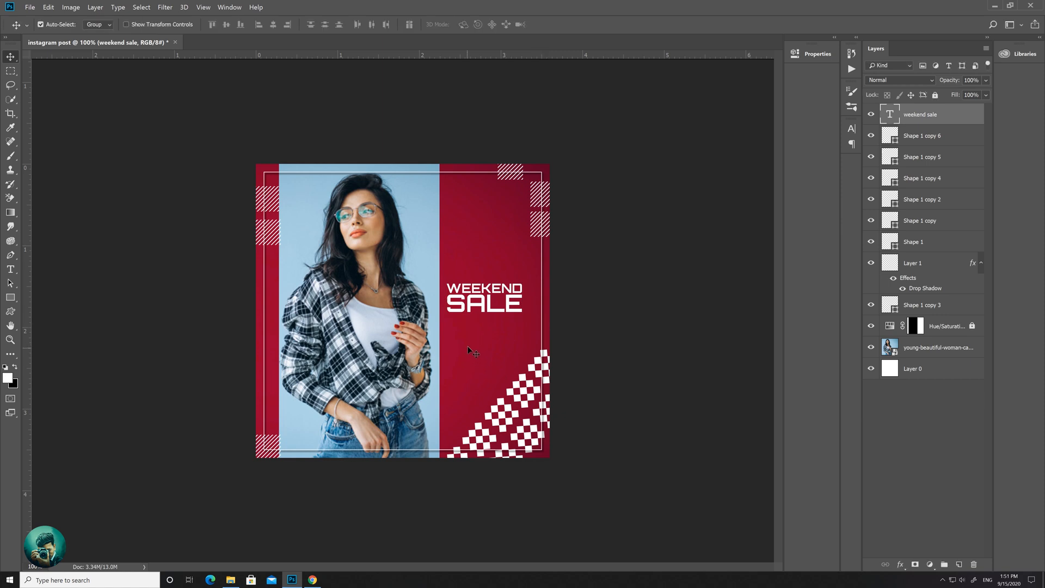
Add the text 50% OFF below WEEKEND SALE and set it in the ROBOTECH GP font
{"action": "key", "text": "t"}
{"action": "left_click", "coordinate": [472, 337]}
{"action": "type", "text": "50"}
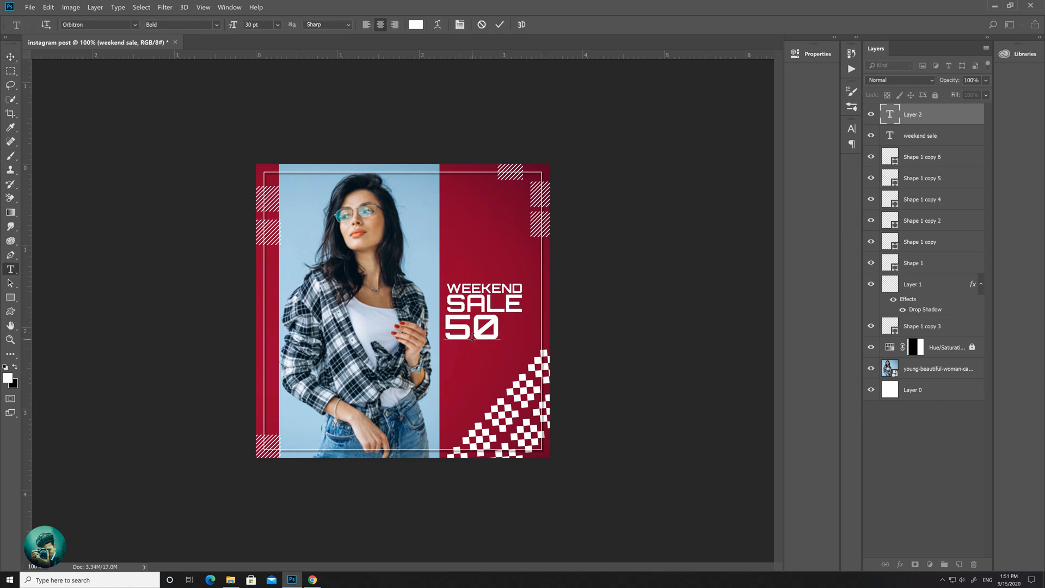
{"action": "type", "text": "% OFF"}
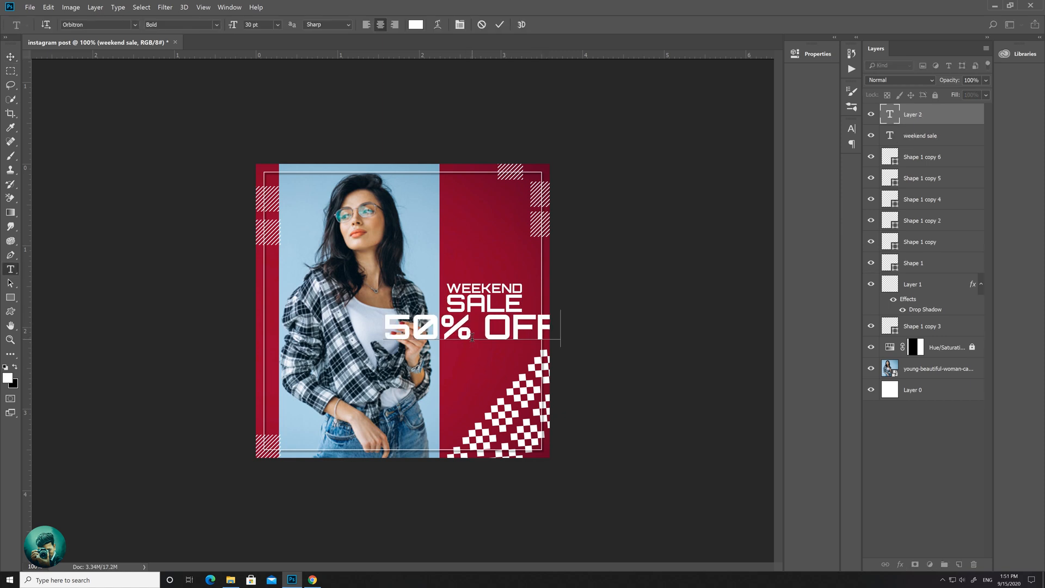
{"action": "key", "text": "ctrl+a"}
{"action": "left_click", "coordinate": [135, 25]}
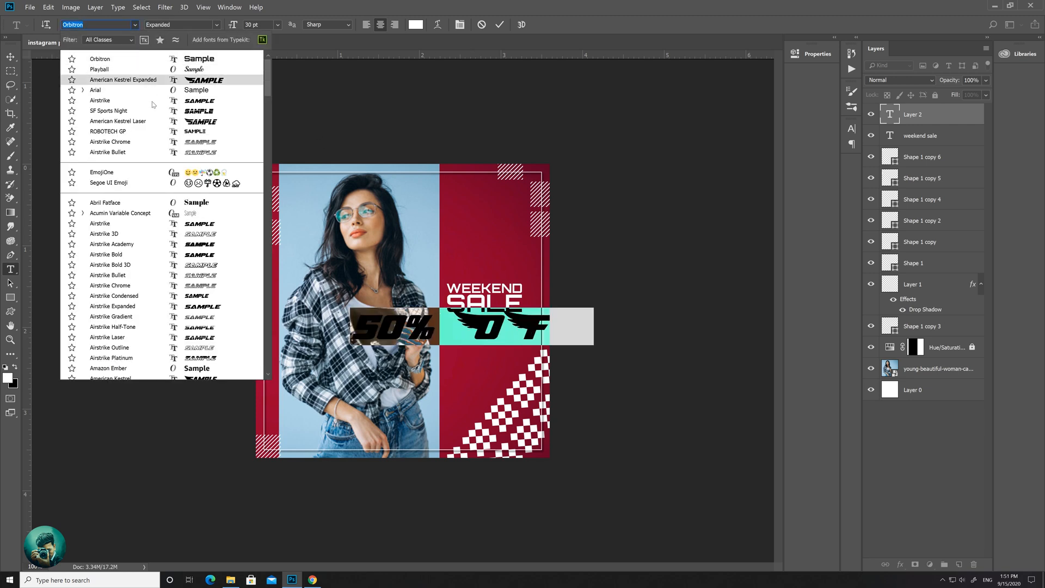
{"action": "left_click", "coordinate": [146, 131]}
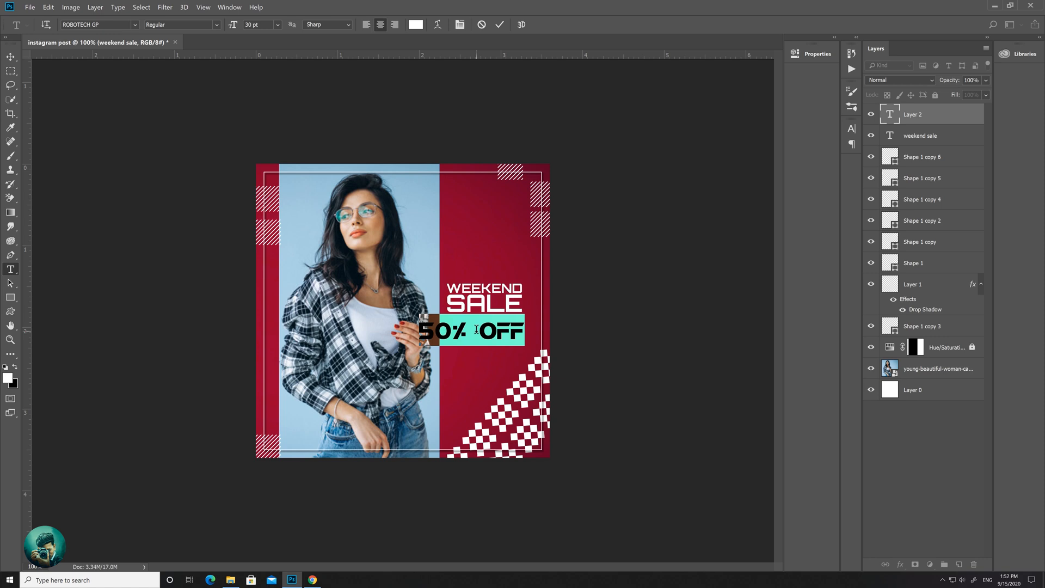
{"action": "left_click", "coordinate": [10, 57]}
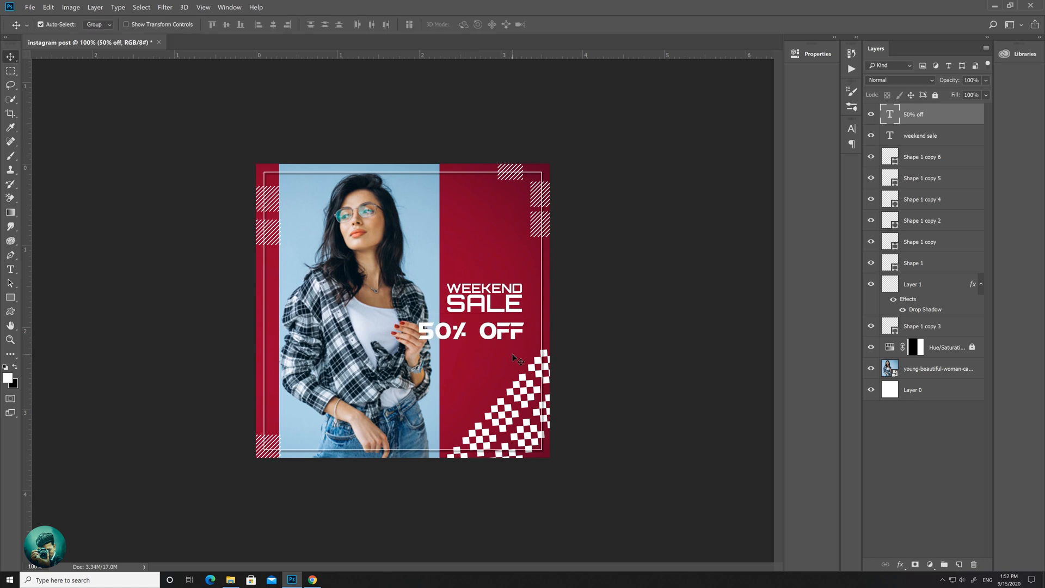
Resize the 50% OFF text to 24 pt and place it directly beneath SALE, aligned with its left edge
{"action": "mouse_move", "coordinate": [495, 335]}
{"action": "left_mouse_down"}
{"action": "mouse_move", "coordinate": [508, 325]}
{"action": "mouse_move", "coordinate": [515, 334]}
{"action": "left_mouse_up"}
{"action": "double_click", "coordinate": [500, 333]}
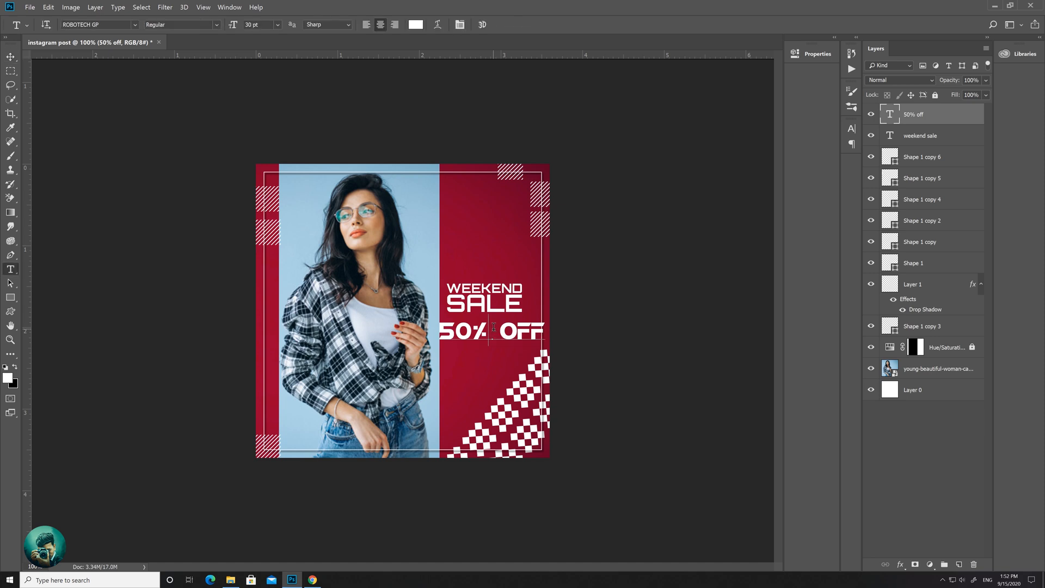
{"action": "left_click", "coordinate": [277, 24]}
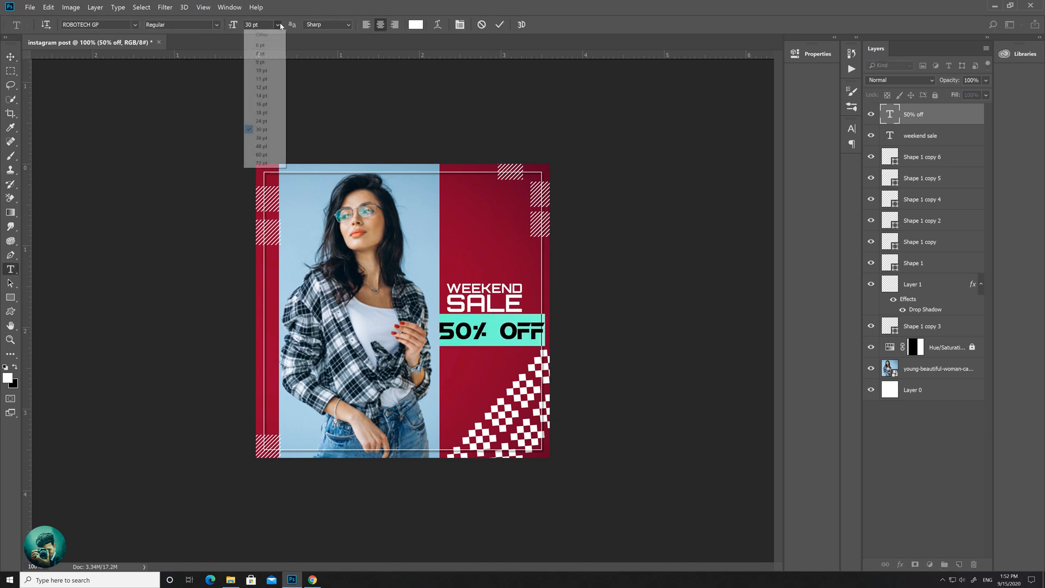
{"action": "left_click", "coordinate": [276, 107]}
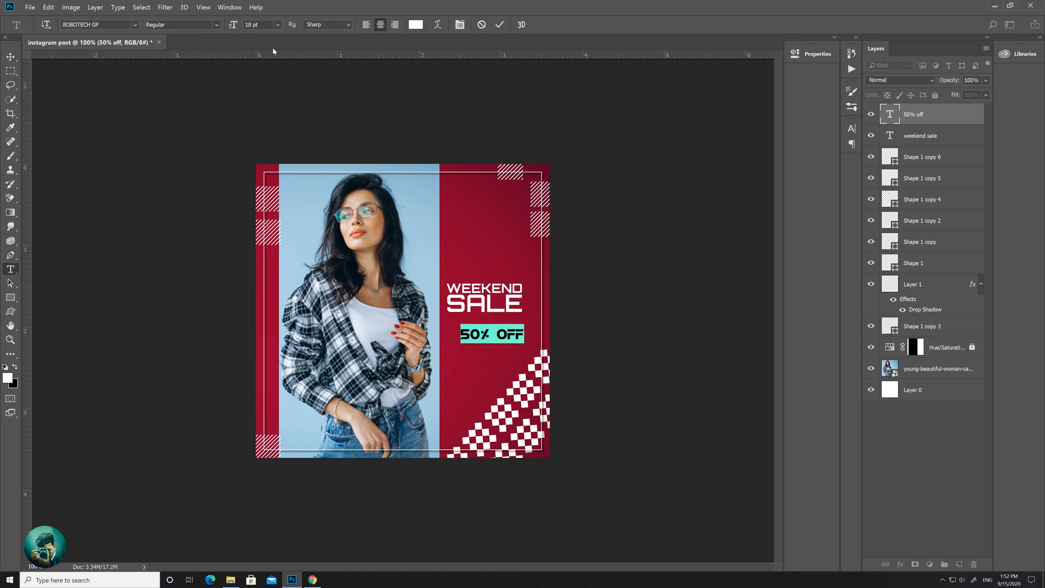
{"action": "left_click", "coordinate": [277, 24]}
{"action": "left_click", "coordinate": [276, 116]}
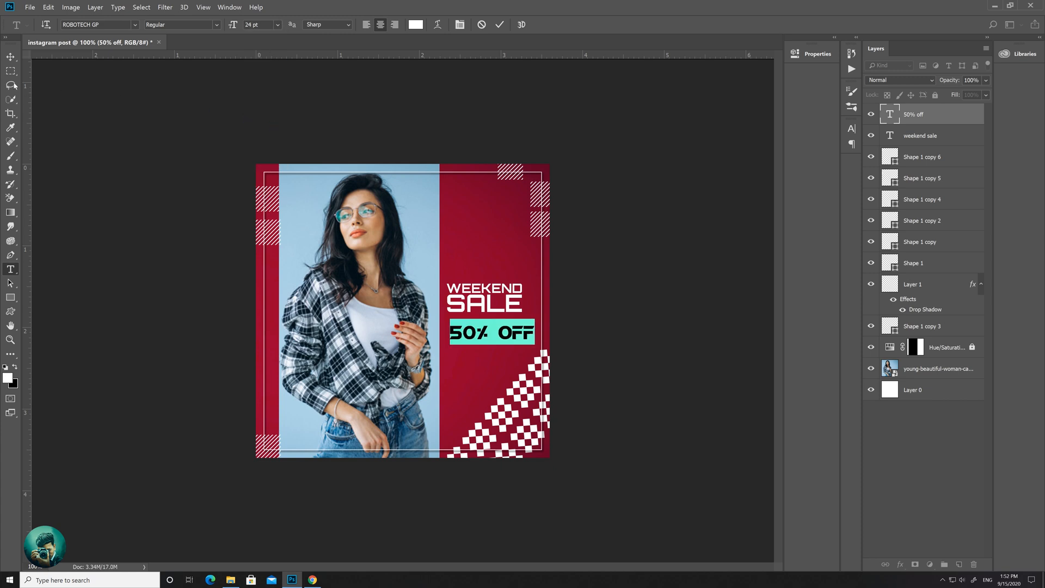
{"action": "left_click", "coordinate": [11, 56]}
{"action": "left_click_drag", "start_coordinate": [510, 334], "coordinate": [512, 328]}
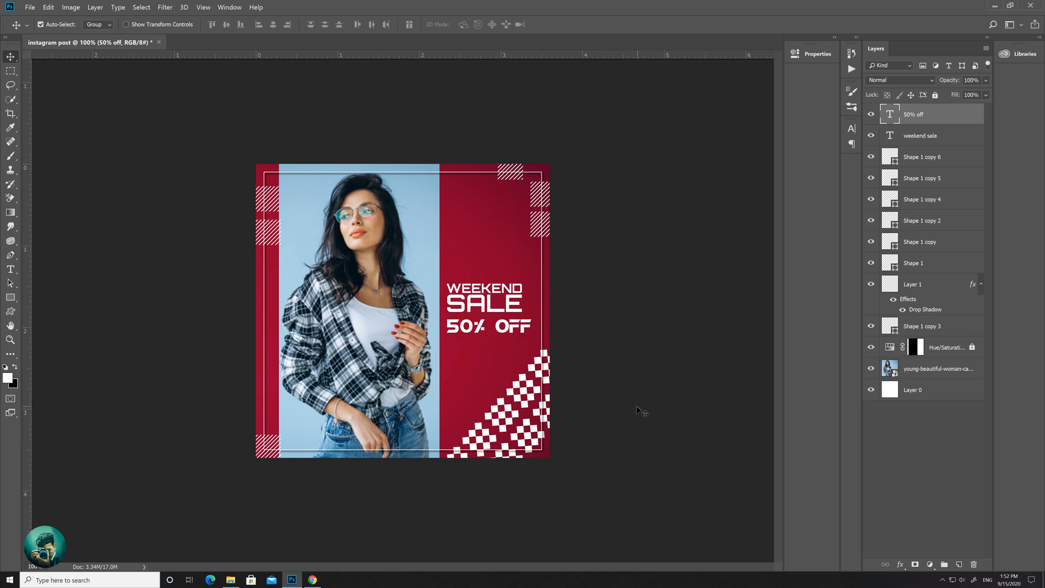
On a new layer beneath the 50% OFF text, fill a black rectangle behind OFF reaching the canvas's right edge
{"action": "left_click", "coordinate": [936, 136]}
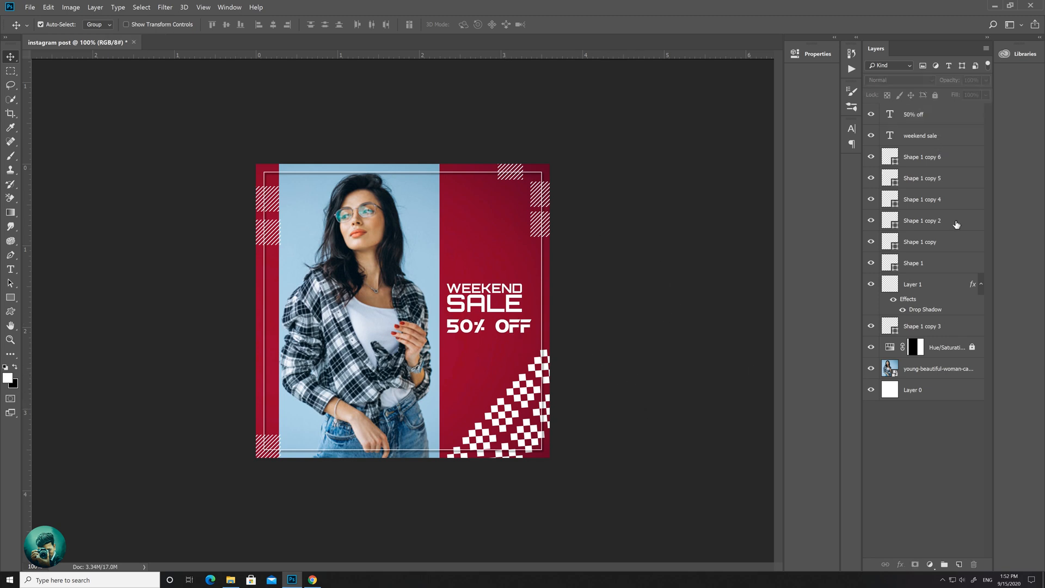
{"action": "left_click", "coordinate": [959, 564]}
{"action": "key", "text": "m"}
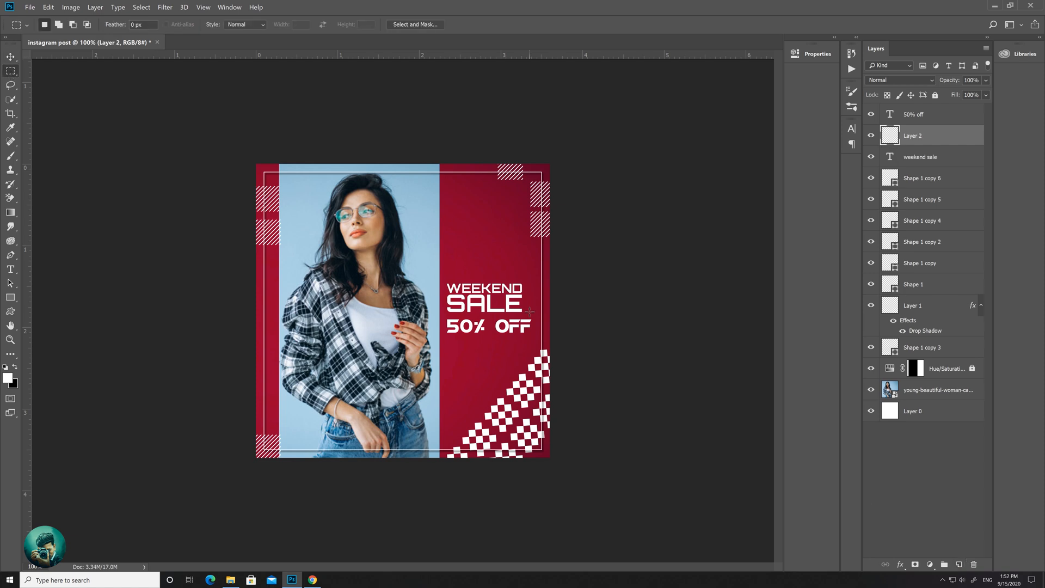
{"action": "left_click_drag", "start_coordinate": [490, 314], "coordinate": [587, 333]}
{"action": "key", "text": "ctrl+BackSpace"}
{"action": "key", "text": "v"}
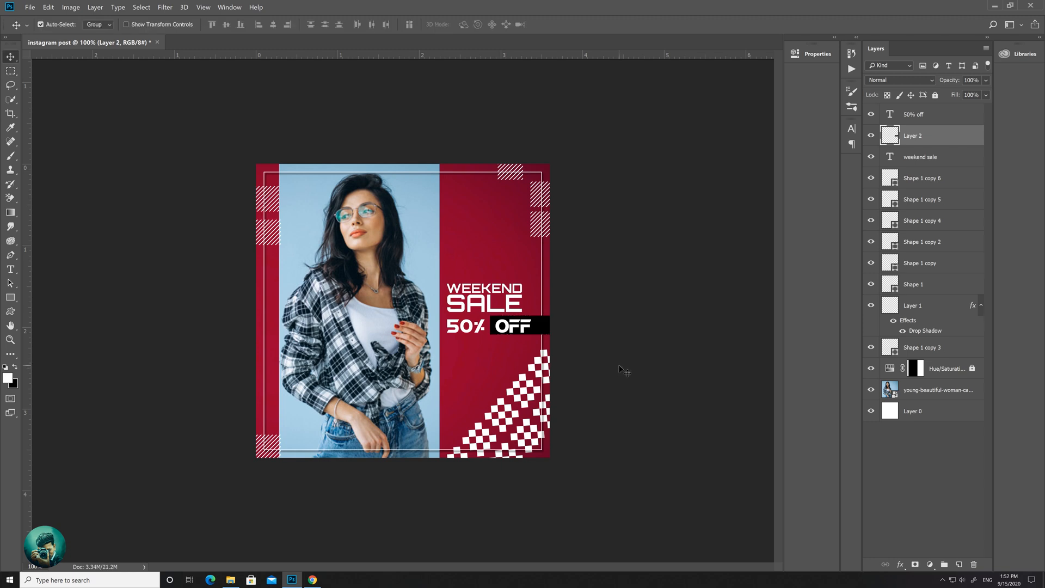
On a new top layer, fill a thin black bar across the full canvas width near the bottom
{"action": "left_click", "coordinate": [906, 469]}
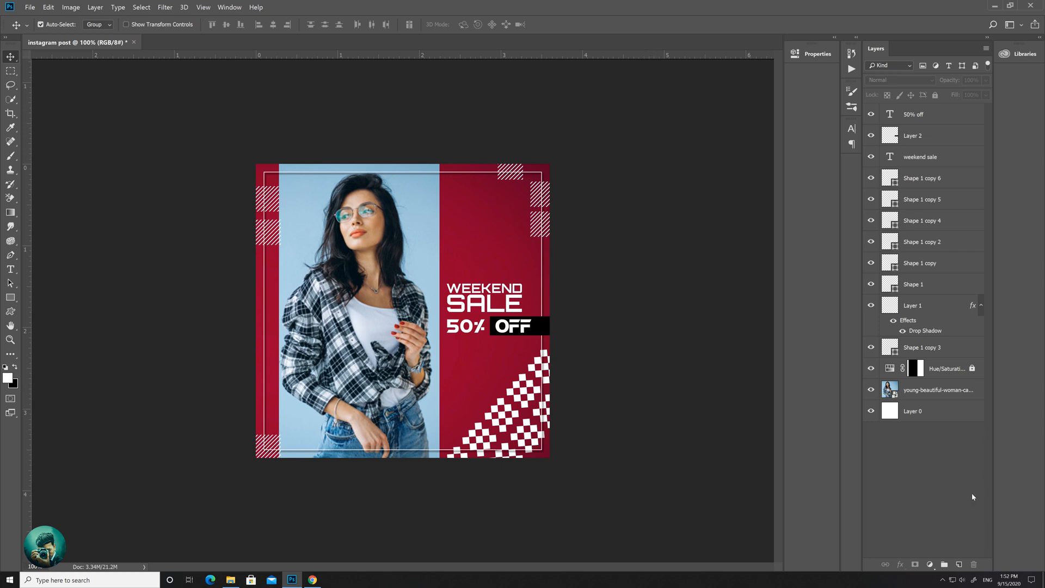
{"action": "left_click", "coordinate": [959, 564]}
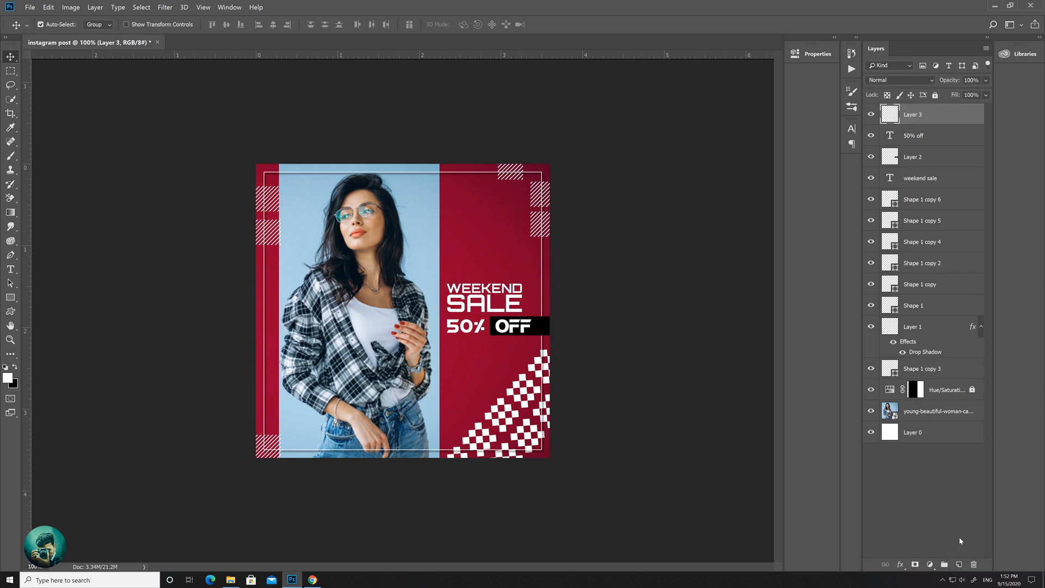
{"action": "left_click", "coordinate": [11, 71]}
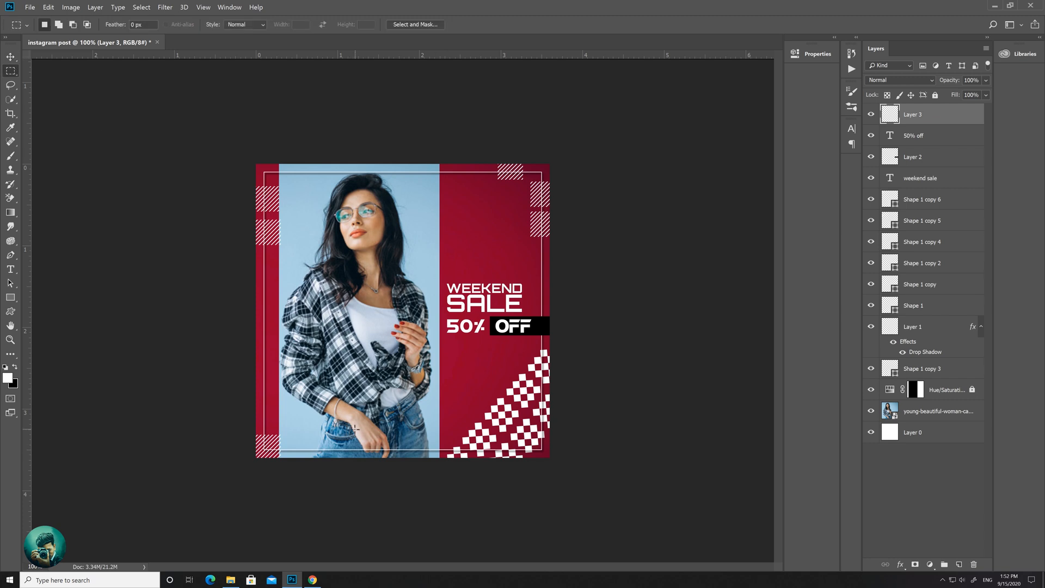
{"action": "left_click_drag", "start_coordinate": [354, 429], "coordinate": [618, 439]}
{"action": "left_click_drag", "start_coordinate": [217, 428], "coordinate": [687, 439]}
{"action": "key", "text": "ctrl+BackSpace"}
Add the text SHOP NOW over the thin black bar
{"action": "key", "text": "t"}
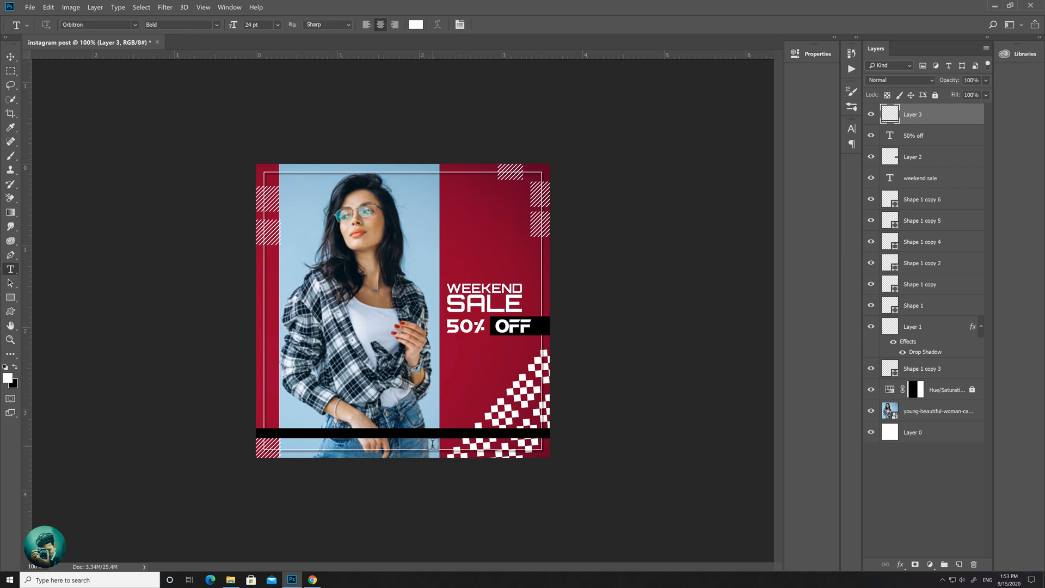
{"action": "left_click", "coordinate": [389, 434]}
{"action": "type", "text": "SH"}
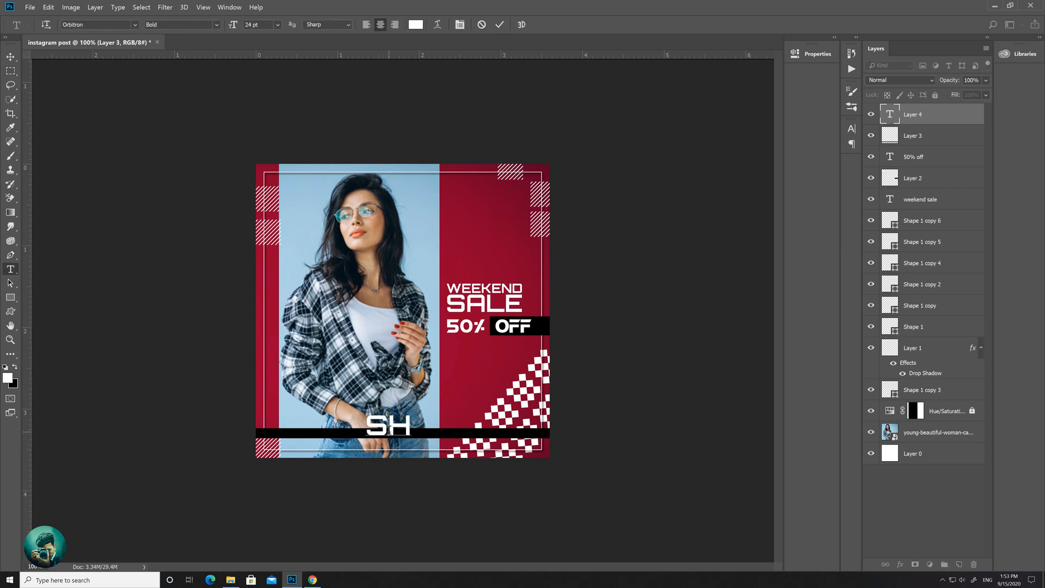
{"action": "type", "text": "OP NOW"}
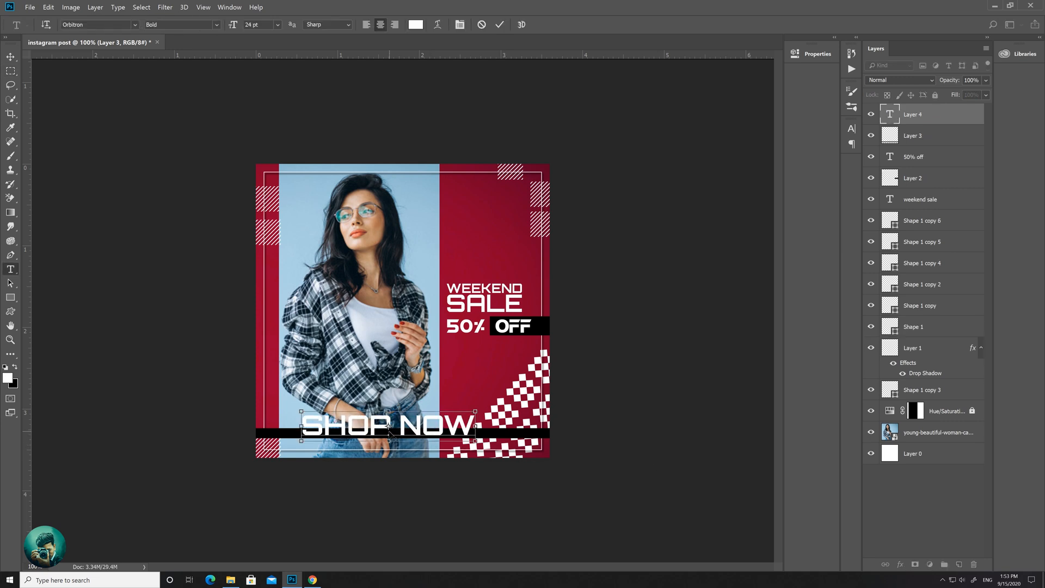
Reduce the SHOP NOW text to 9 pt and commit it
{"action": "key", "text": "ctrl+a"}
{"action": "left_click", "coordinate": [277, 25]}
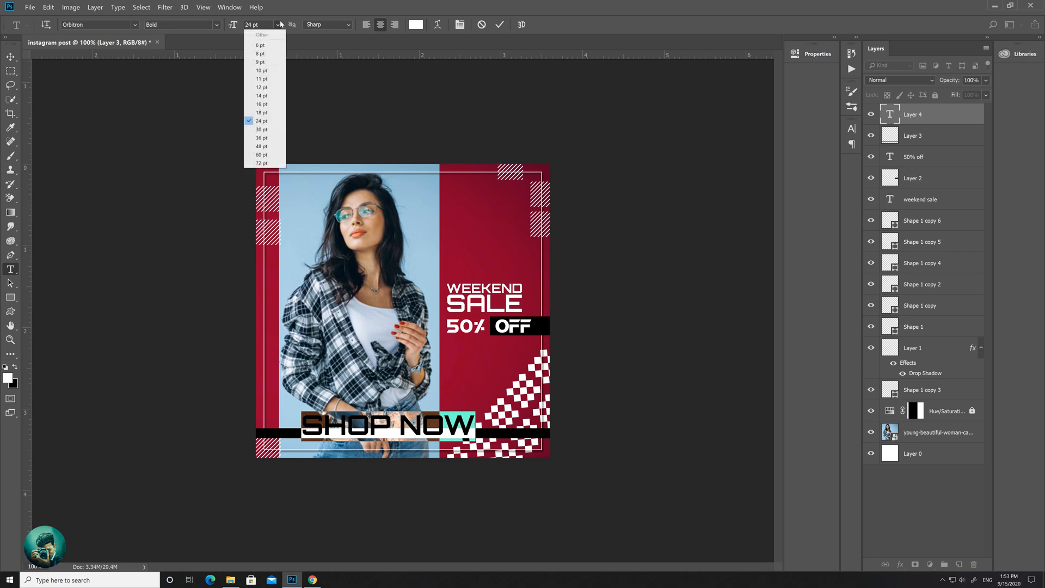
{"action": "left_click", "coordinate": [260, 84]}
{"action": "left_click", "coordinate": [277, 24]}
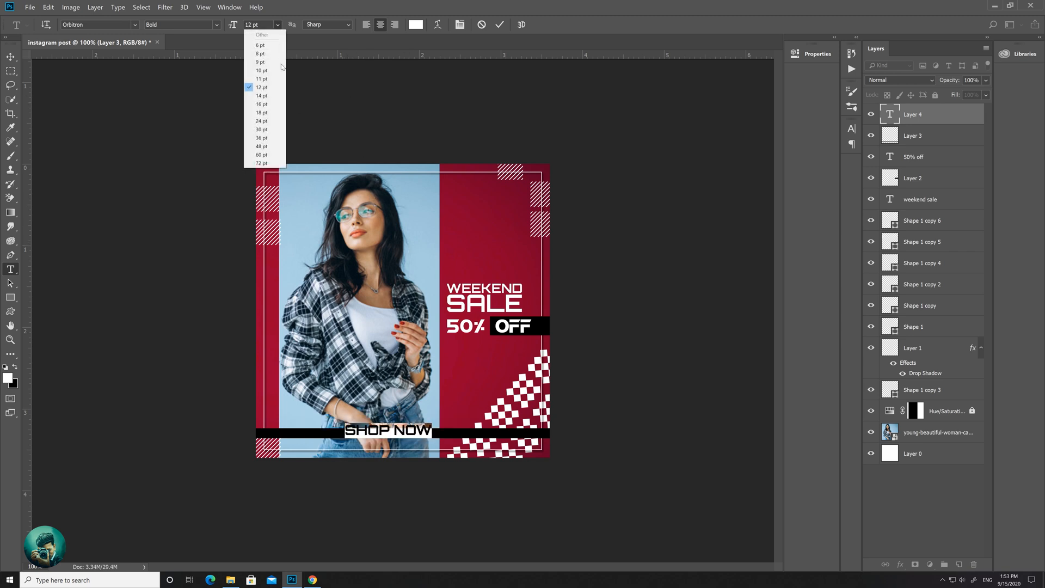
{"action": "left_click", "coordinate": [265, 74]}
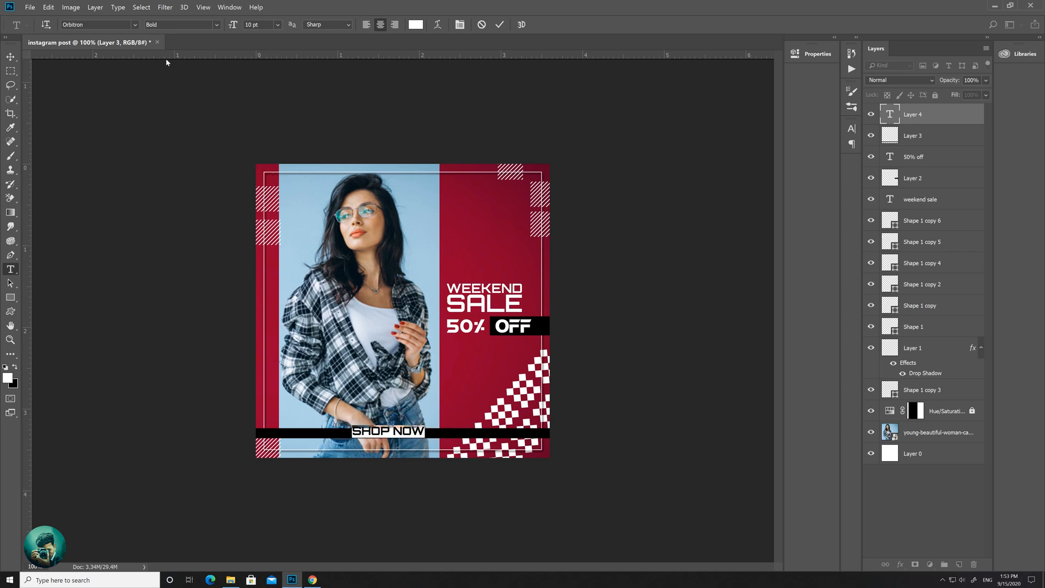
{"action": "left_click", "coordinate": [277, 24]}
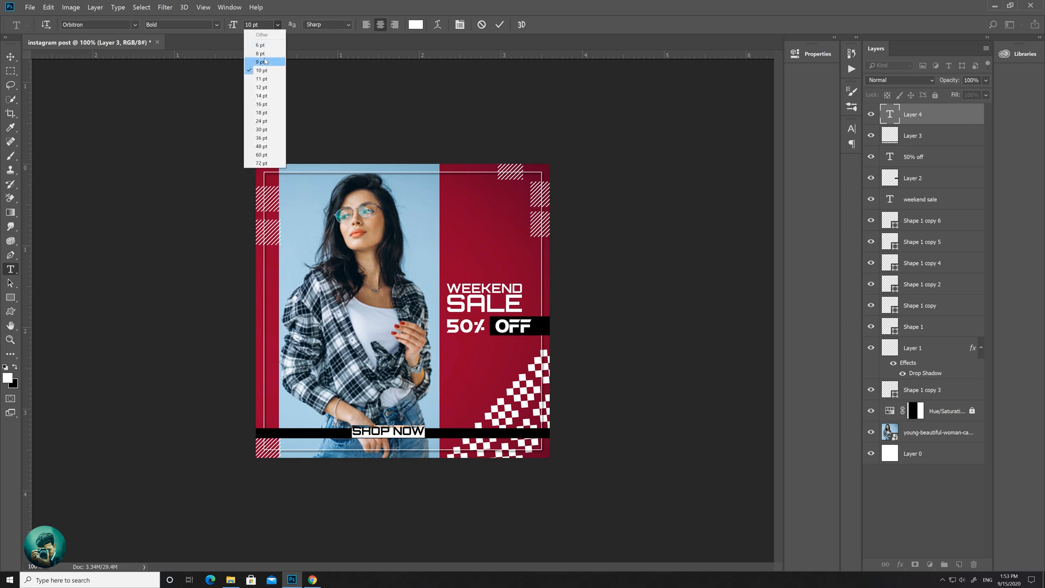
{"action": "left_click", "coordinate": [266, 64]}
{"action": "left_click", "coordinate": [10, 57]}
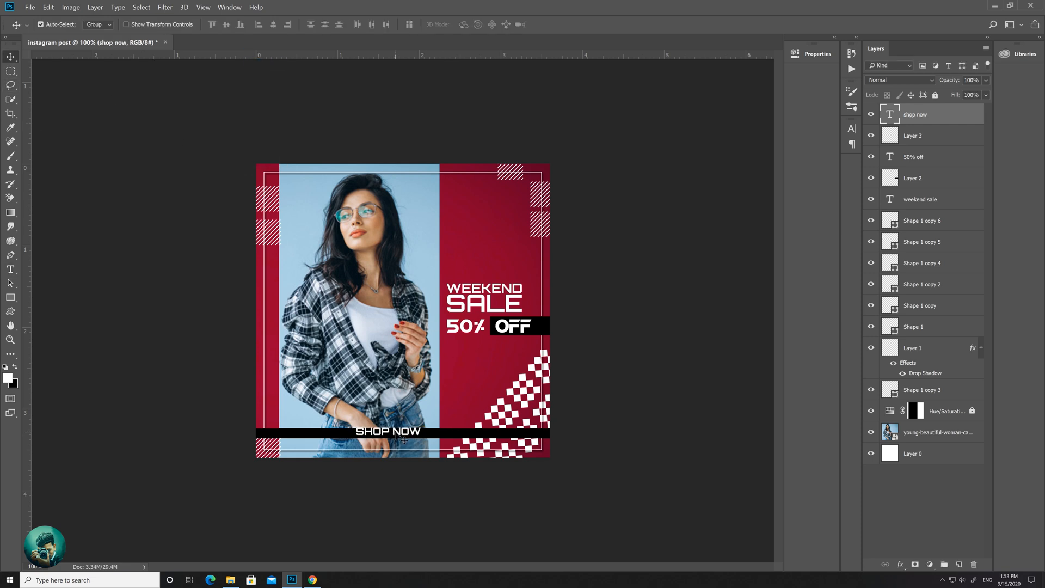
Center the SHOP NOW text within the black bar at the middle of the canvas width
{"action": "left_click_drag", "start_coordinate": [403, 439], "coordinate": [414, 437]}
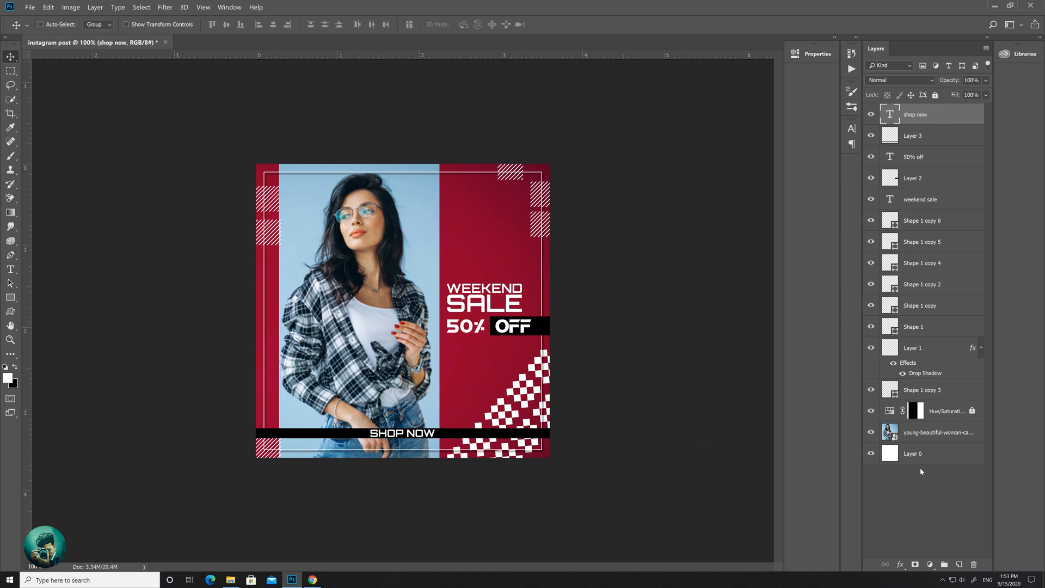
{"action": "left_click", "coordinate": [920, 454], "text": "ctrl"}
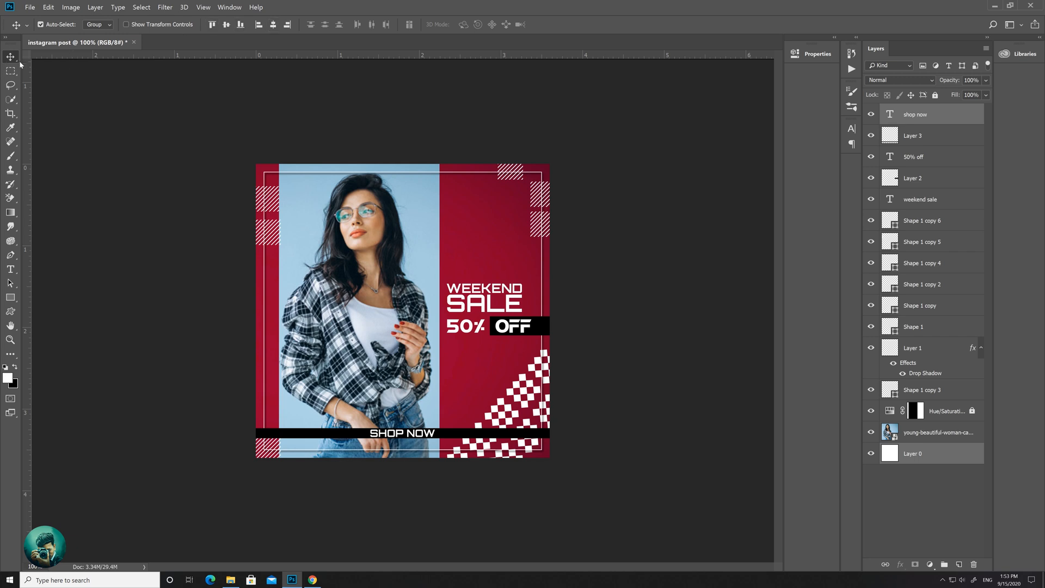
{"action": "left_click", "coordinate": [139, 198]}
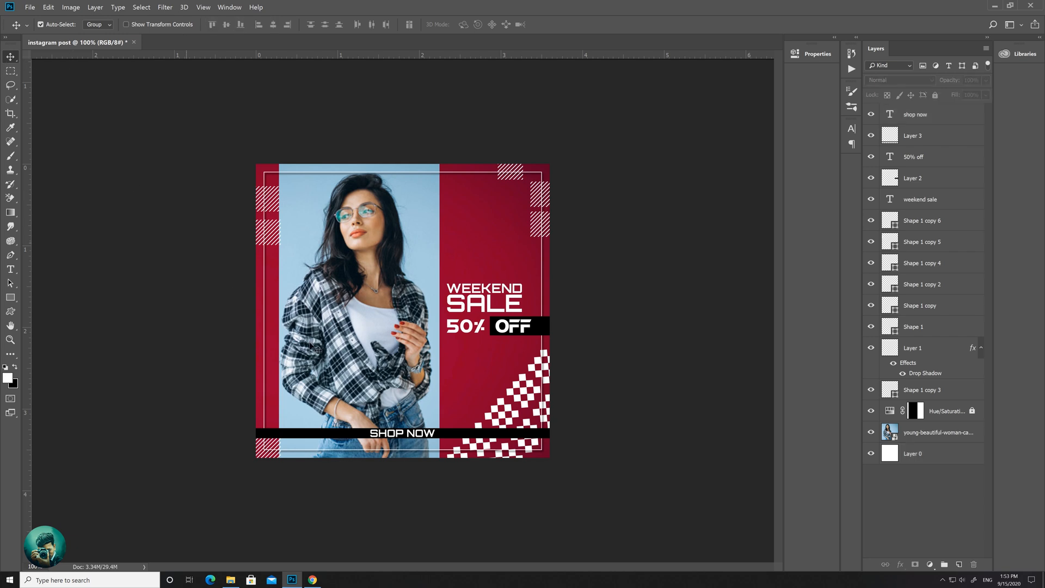
Move the SHOP NOW text and its black bar down together to just above the white frame's bottom line
{"action": "left_click", "coordinate": [947, 136]}
{"action": "left_click", "coordinate": [925, 115], "text": "shift"}
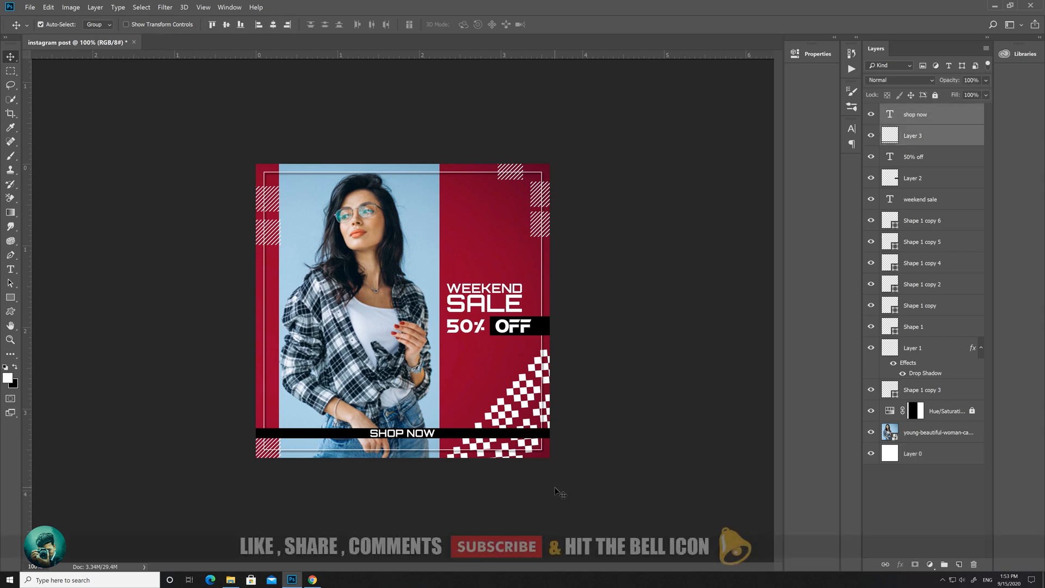
{"action": "key", "text": "Down"}
{"action": "key", "text": "Down"}
{"action": "key", "text": "Down"}
{"action": "key", "text": "Down"}
{"action": "key", "text": "Down"}
{"action": "key", "text": "Down"}
{"action": "key", "text": "Down"}
{"action": "key", "text": "Down"}
{"action": "key", "text": "Down"}
{"action": "key", "text": "Down"}
{"action": "key", "text": "Down"}
{"action": "key", "text": "Down"}
{"action": "key", "text": "Down"}
{"action": "key", "text": "Down"}
{"action": "key", "text": "Down"}
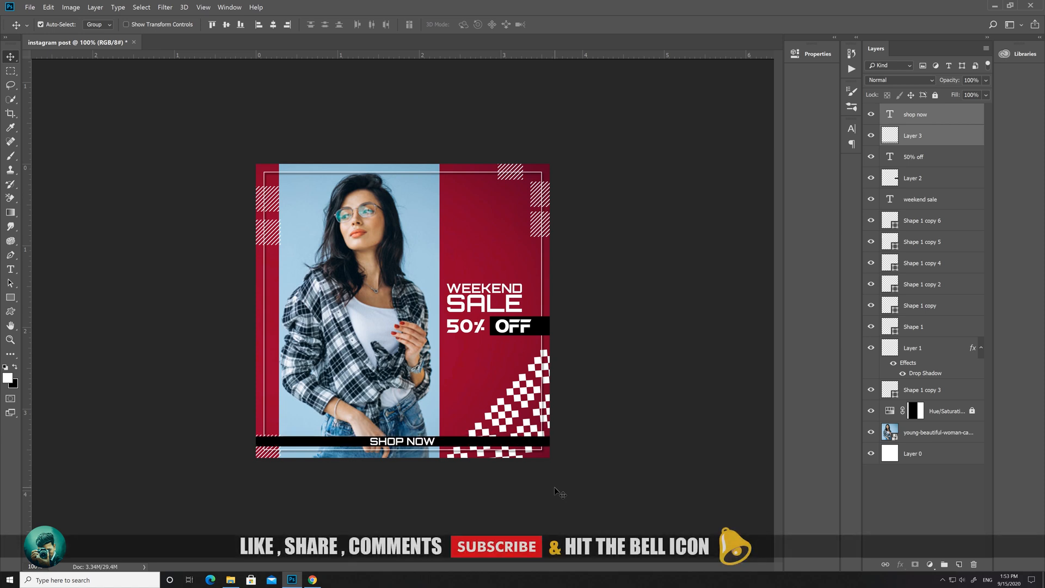
{"action": "left_click", "coordinate": [649, 425]}
Try to transform the black bar behind SHOP NOW, and undo the change
{"action": "left_click", "coordinate": [471, 447]}
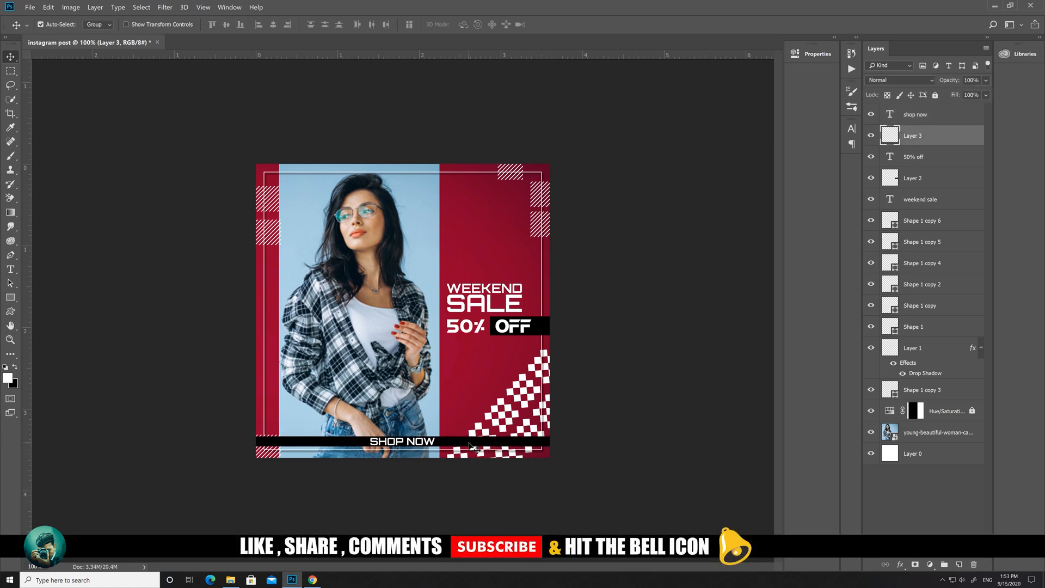
{"action": "key", "text": "ctrl+t"}
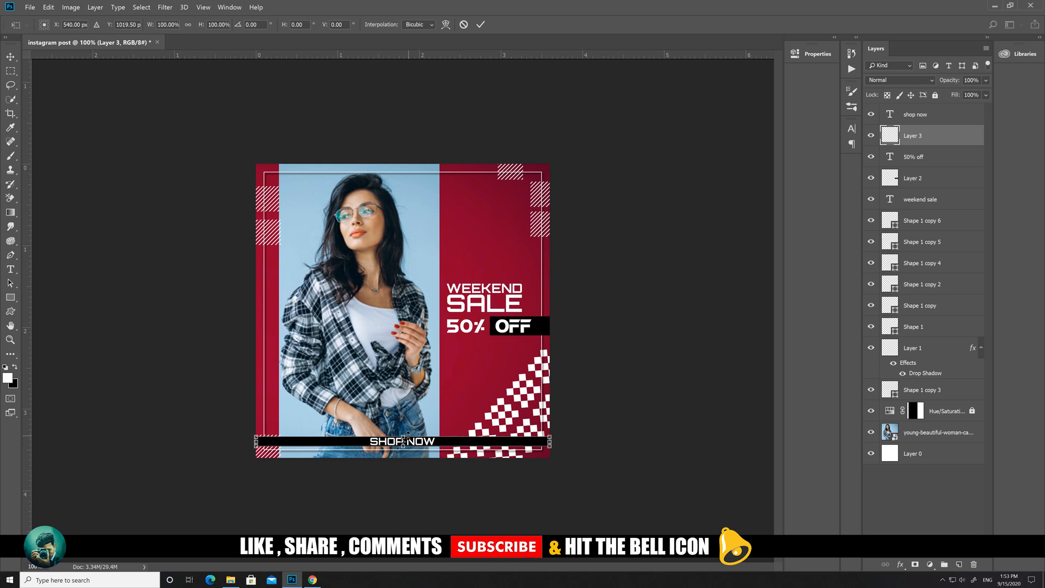
{"action": "left_click_drag", "start_coordinate": [403, 438], "coordinate": [404, 440]}
{"action": "key", "text": "Return"}
{"action": "key", "text": "ctrl+z"}
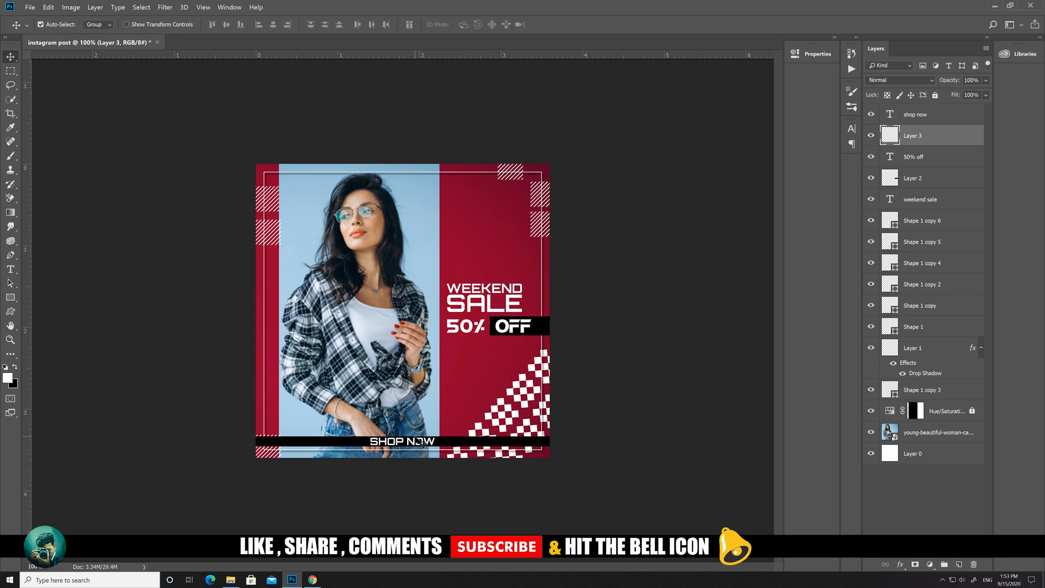
Stretch the height of the black bar behind SHOP NOW to about 132%, keeping its full width
{"action": "key", "text": "ctrl+t"}
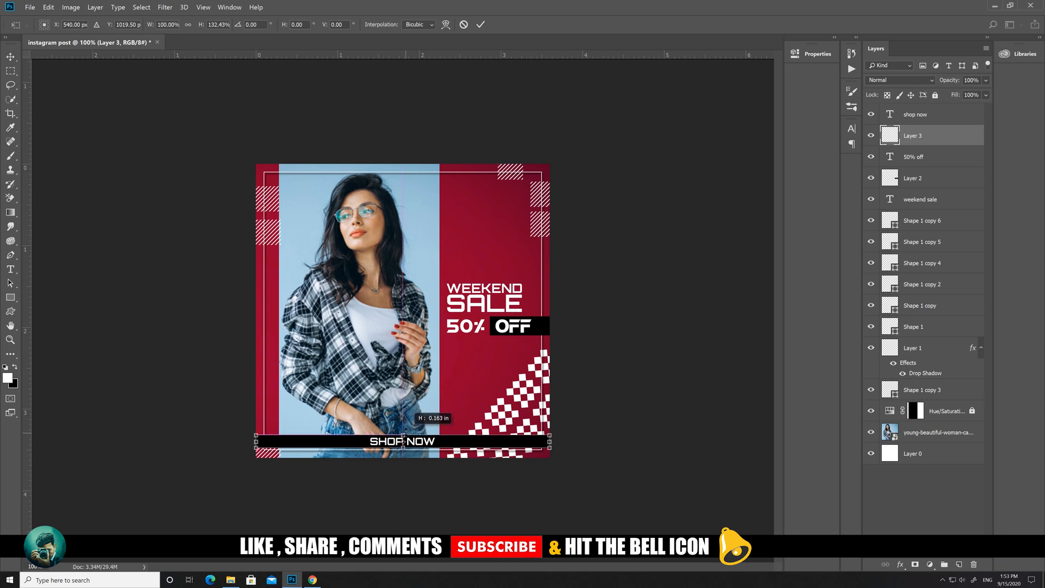
{"action": "key", "text": "Return"}
{"action": "left_click", "coordinate": [729, 461]}
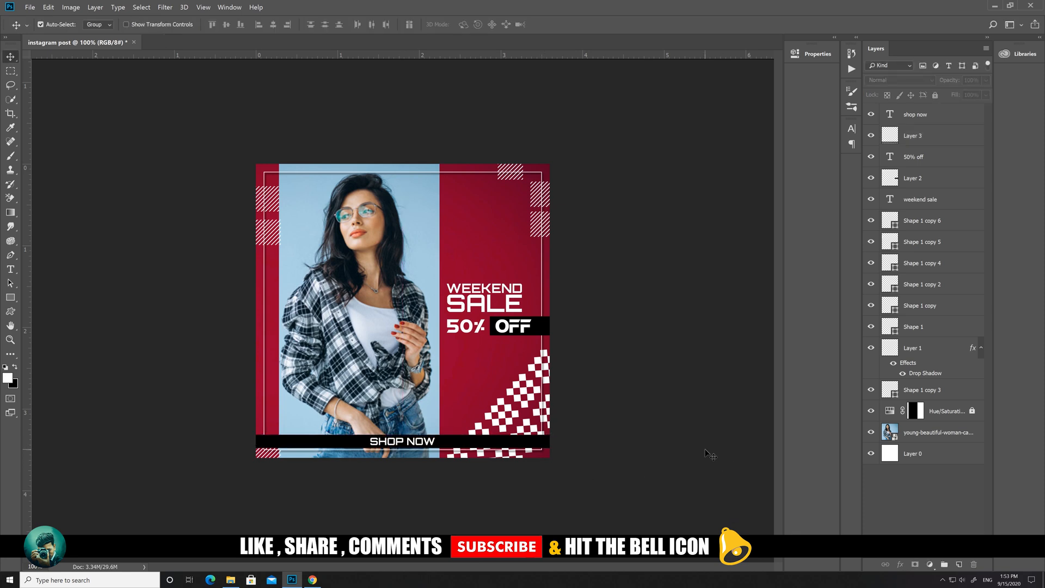